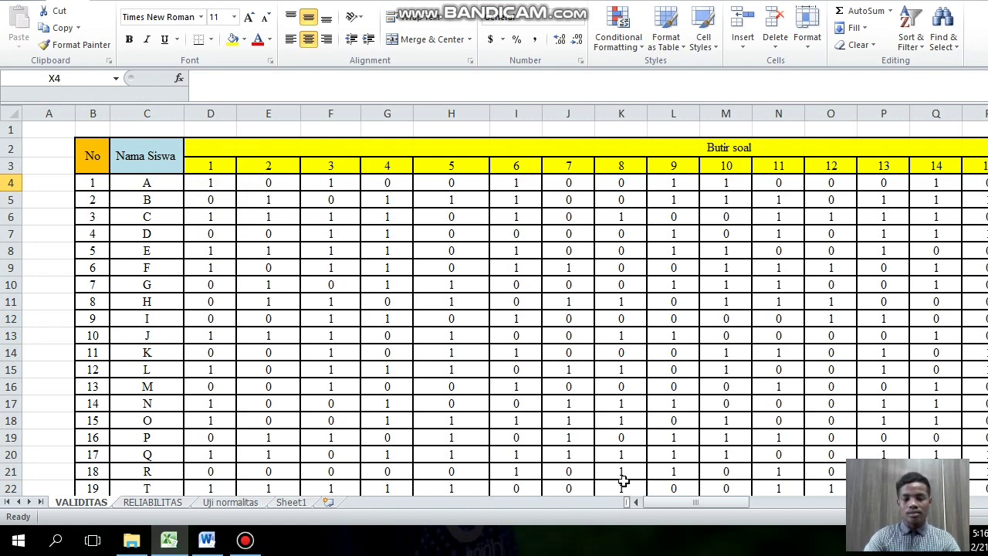
Total student A's scores for items 1 to 20 in cell X4 of the Y column with =SUM(D4:W4)
drag(652, 500, 701, 510)
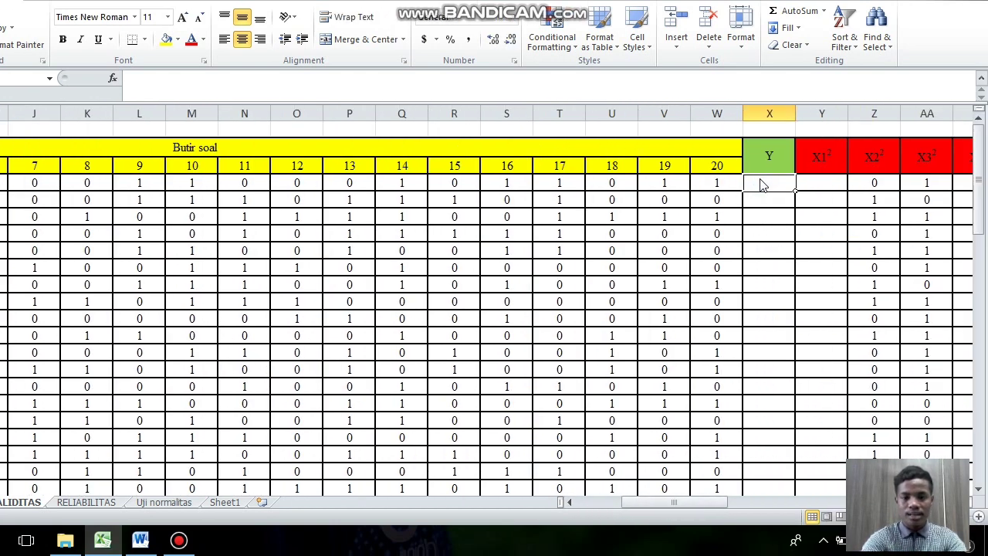
text(=sum)
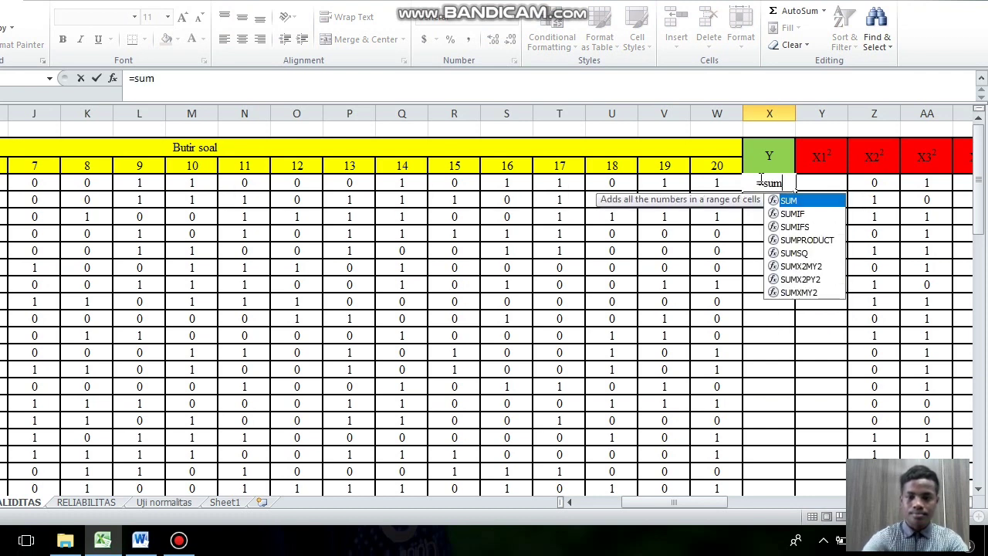
double_click(795, 201)
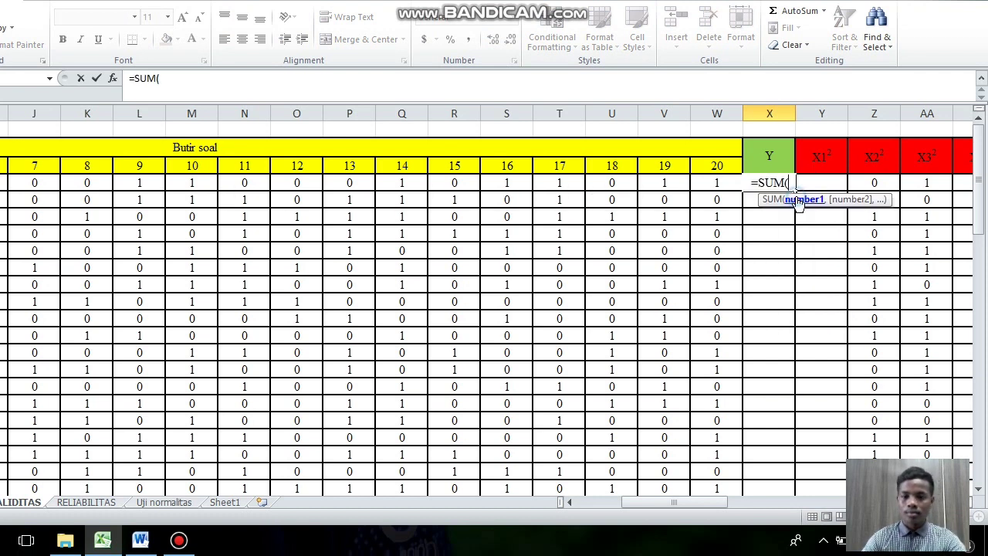
drag(691, 500, 637, 504)
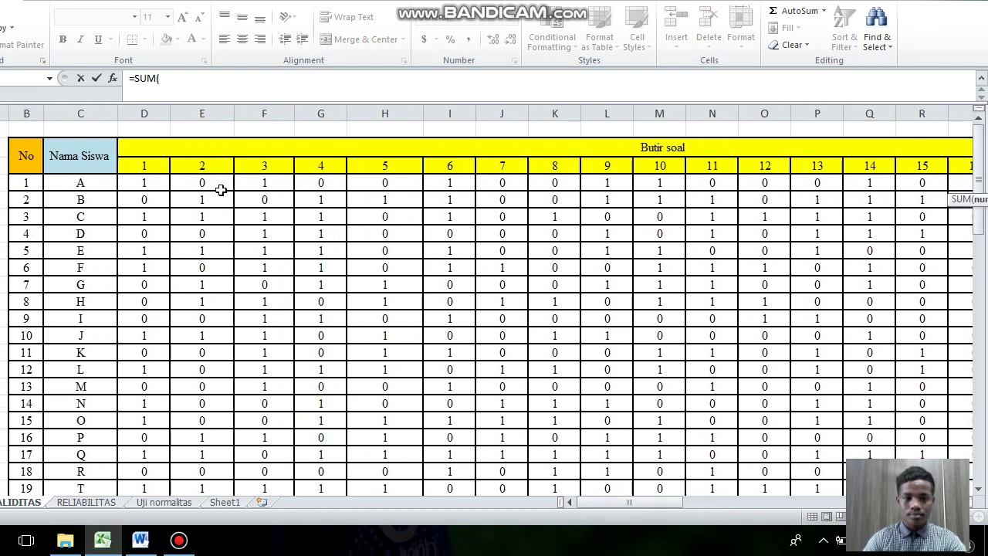
click(144, 182)
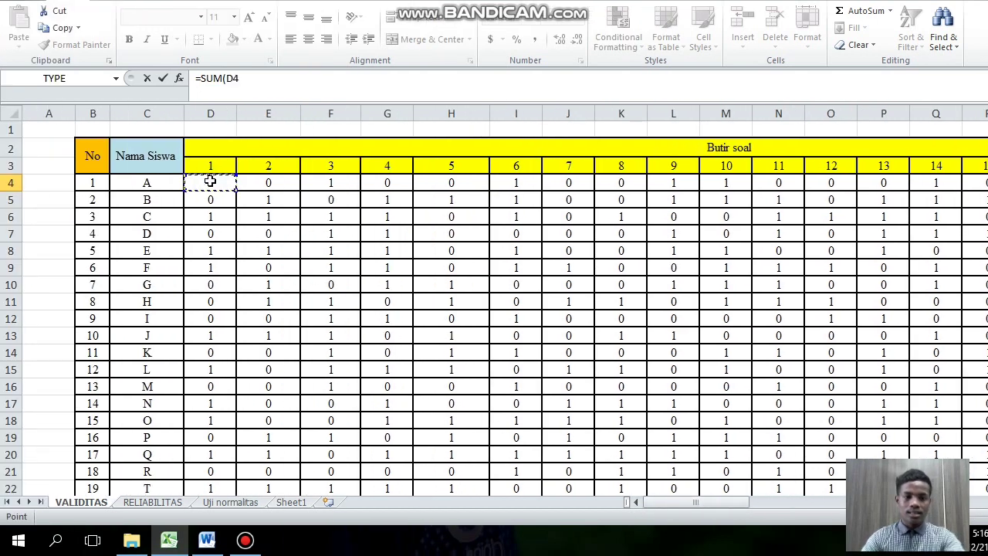
drag(210, 182, 664, 187)
key(Return)
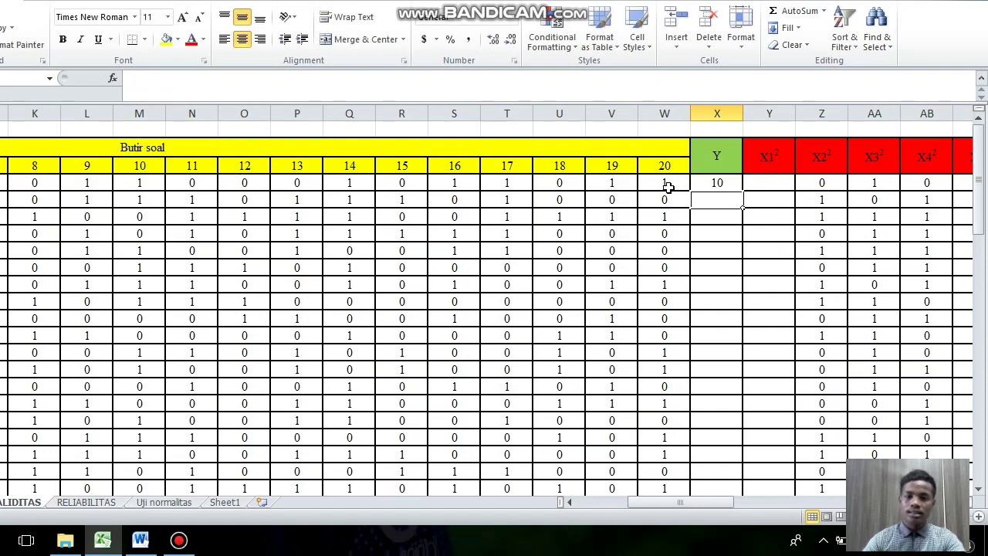
Copy the total formula from X4 down the Y column through the last student's row, X33
click(721, 183)
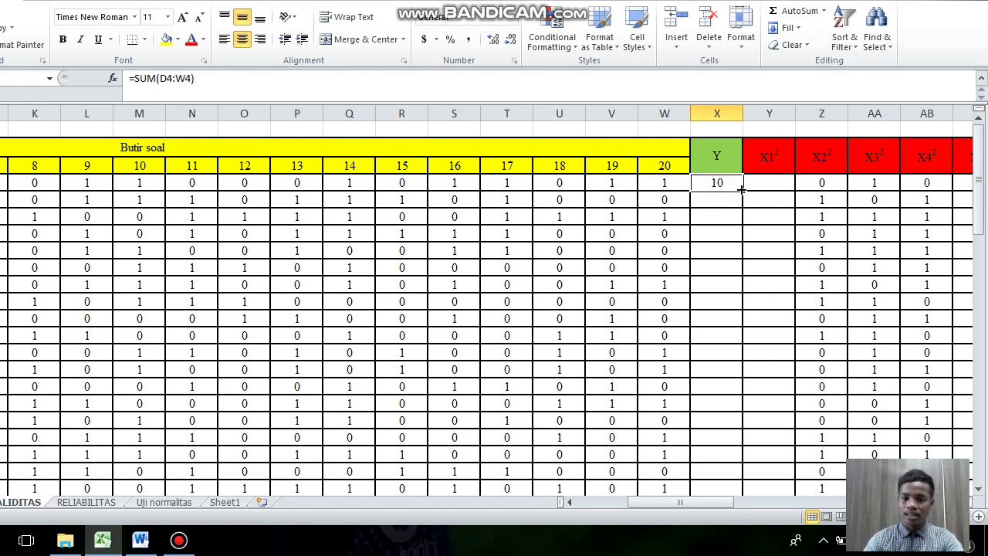
drag(742, 189, 727, 439)
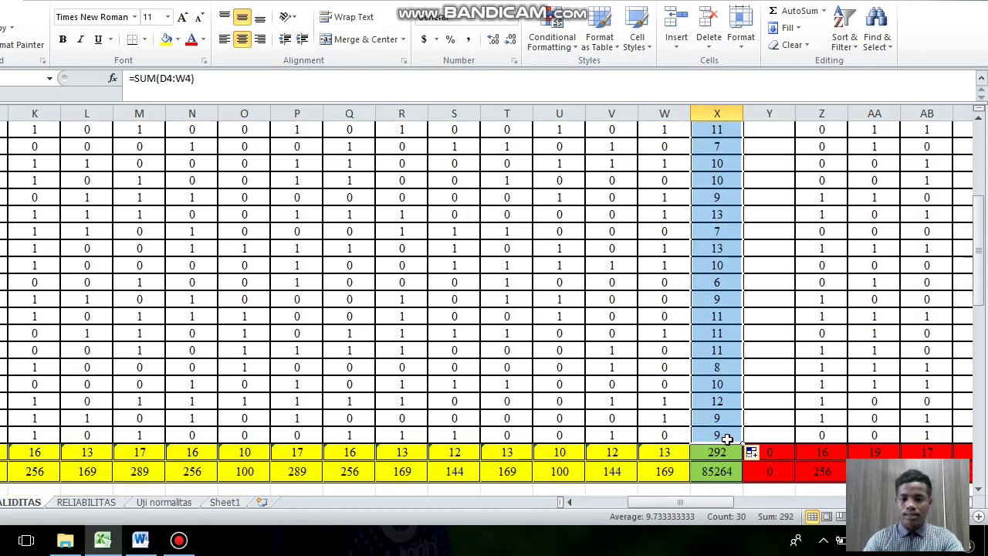
scroll(727, 439, up, 8)
scroll(640, 461, down, 1)
scroll(640, 461, up, 1)
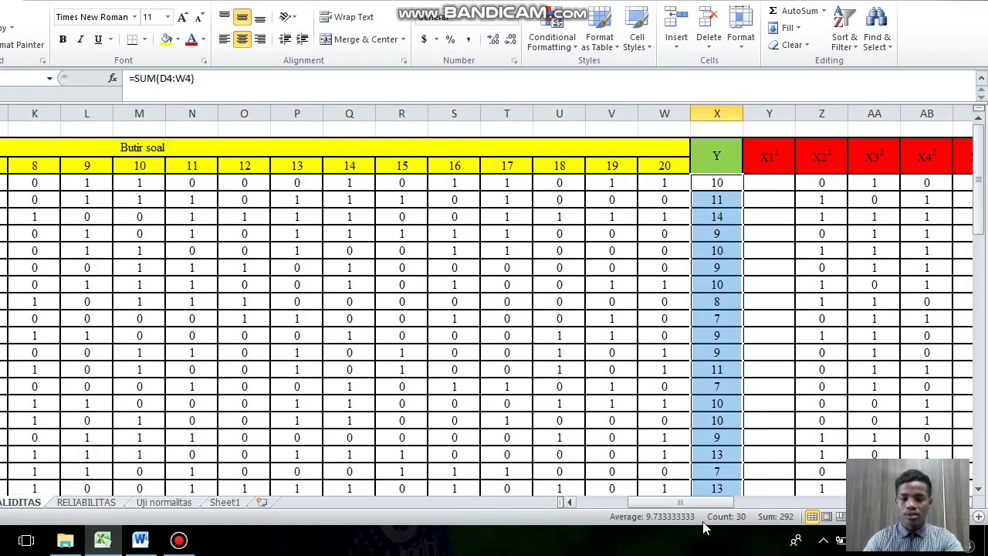
mouse_move(680, 502)
mouse_down()
mouse_move(623, 500)
mouse_move(687, 500)
mouse_up()
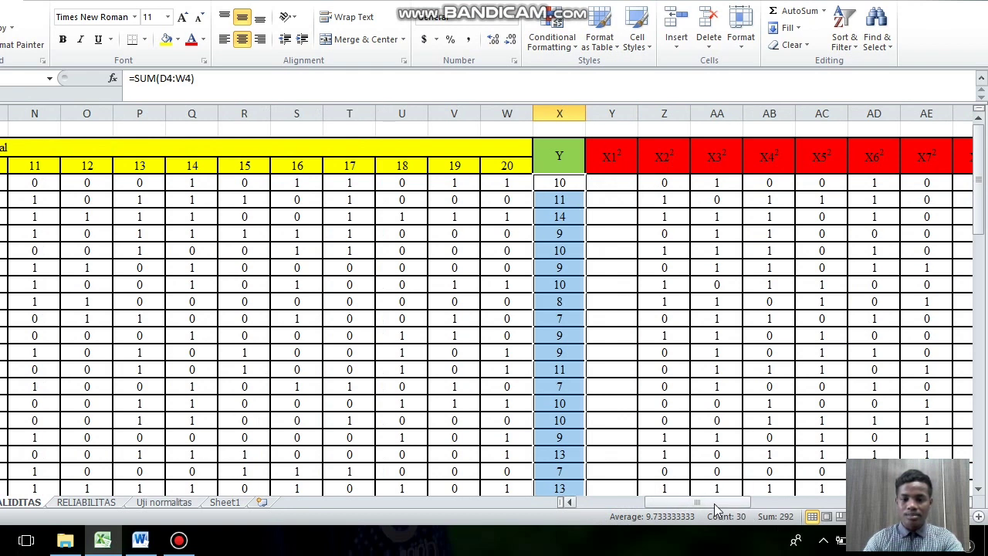
drag(715, 504, 661, 510)
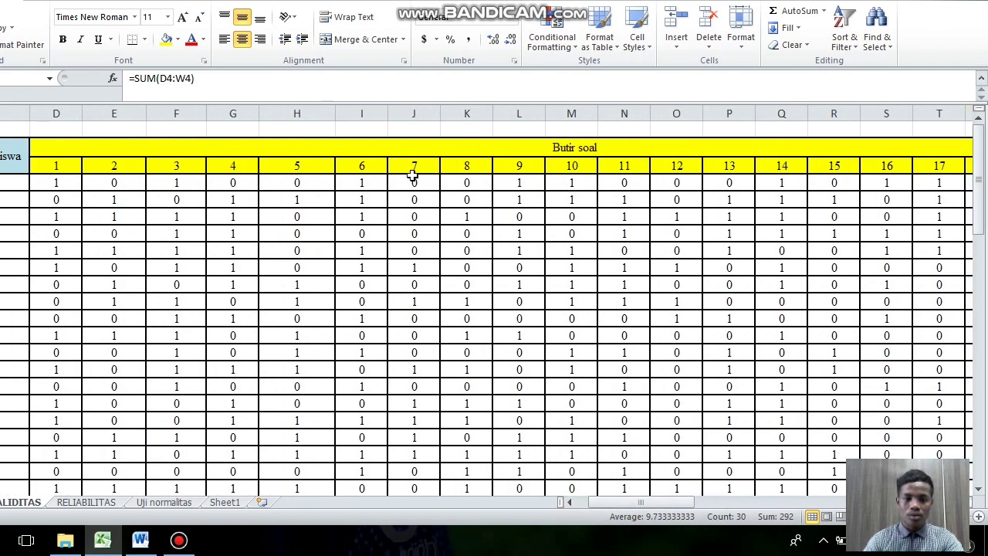
drag(656, 502, 617, 503)
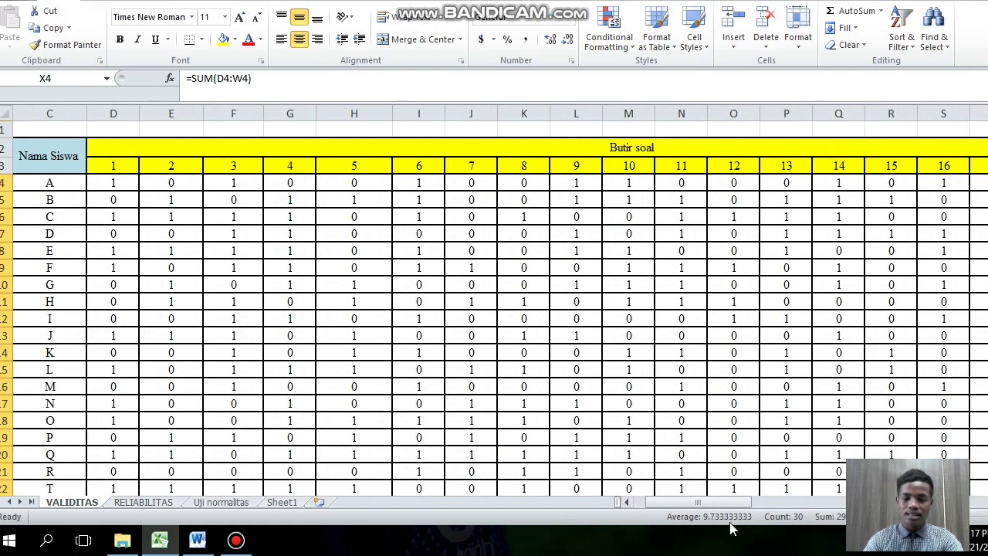
drag(700, 503, 679, 503)
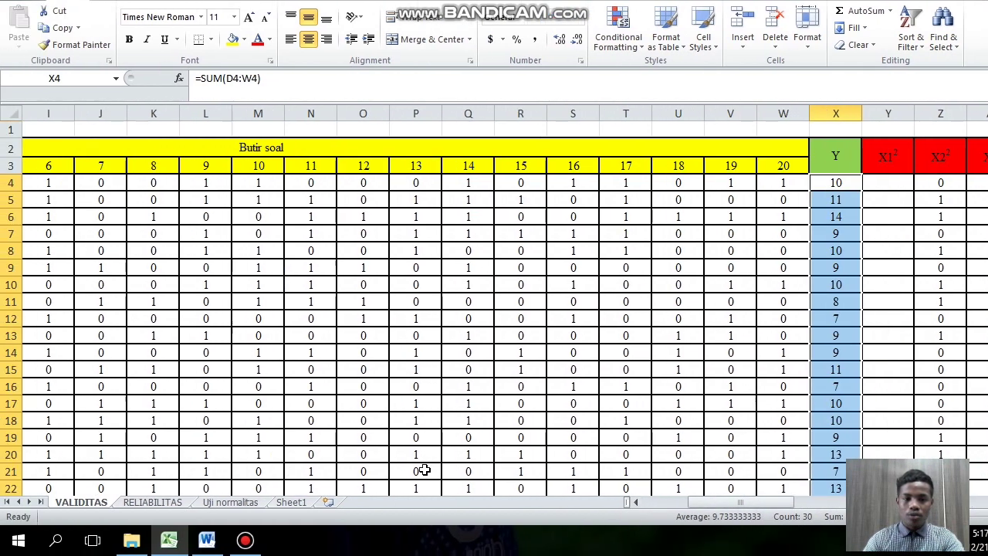
drag(739, 506, 656, 503)
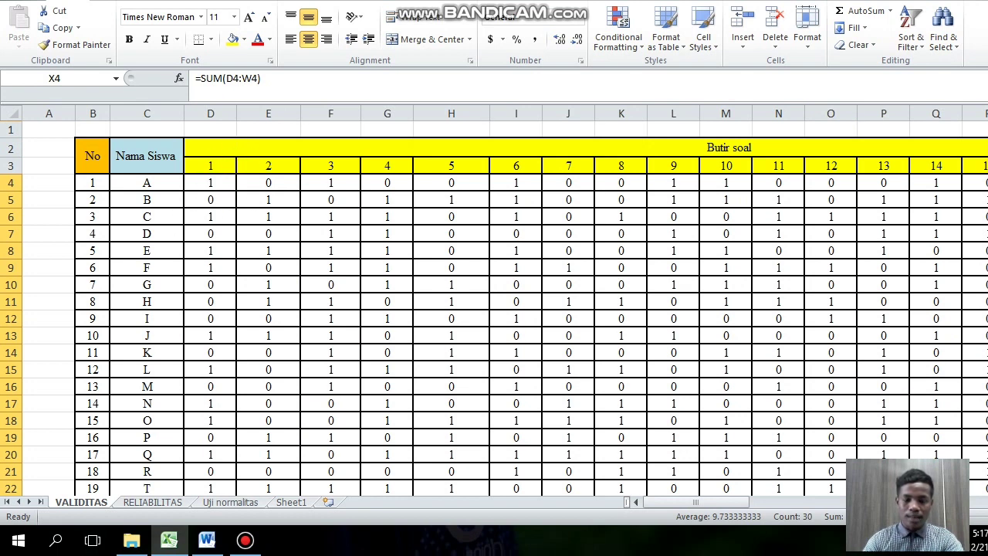
Enter =D4^2 in Y4 under X1² to square student A's item 1 score, and fill it down through Y33
drag(678, 503, 746, 503)
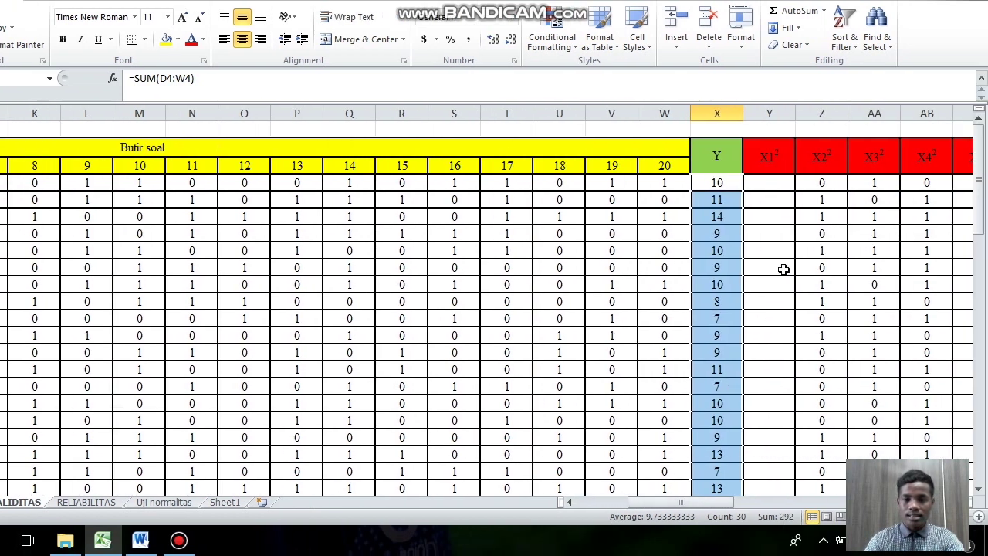
click(769, 186)
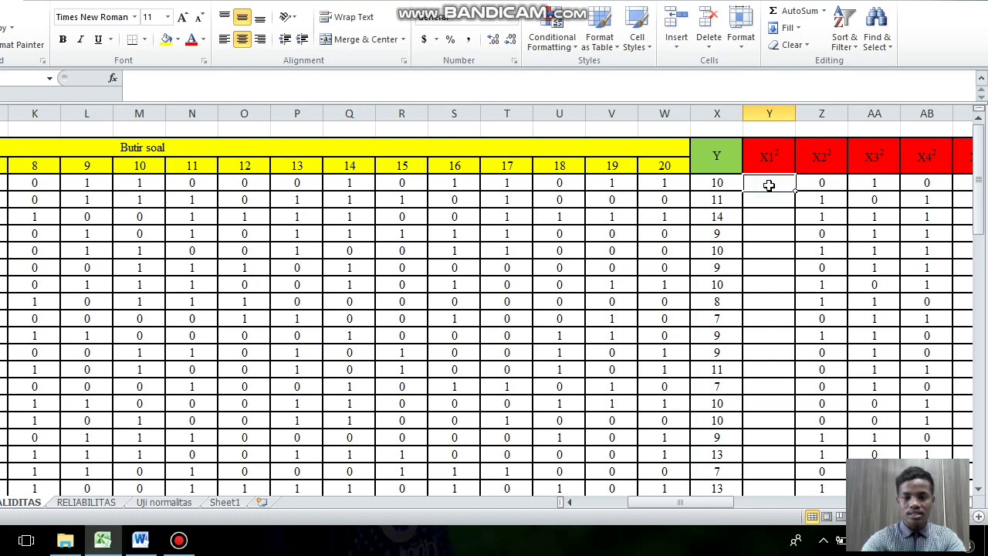
text(=)
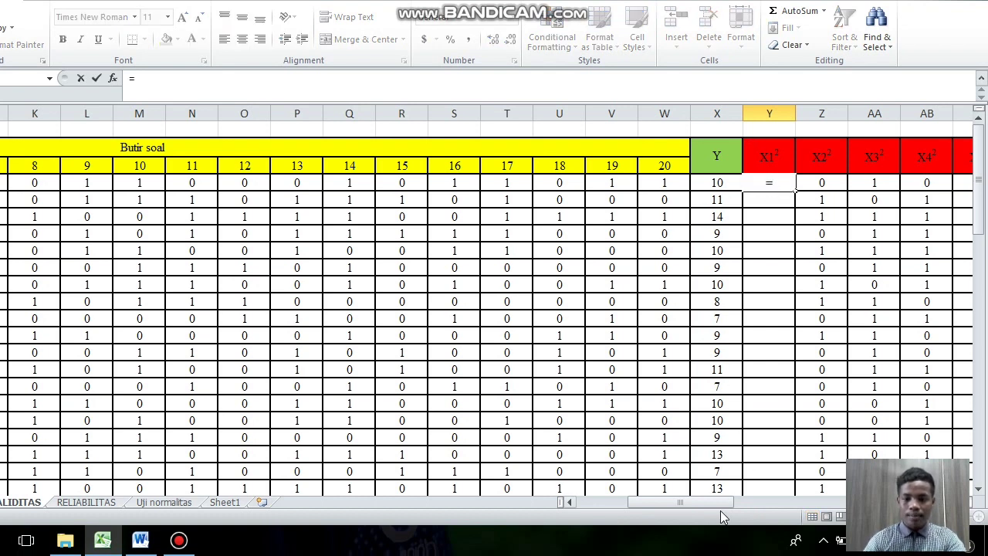
drag(687, 506, 634, 504)
click(136, 183)
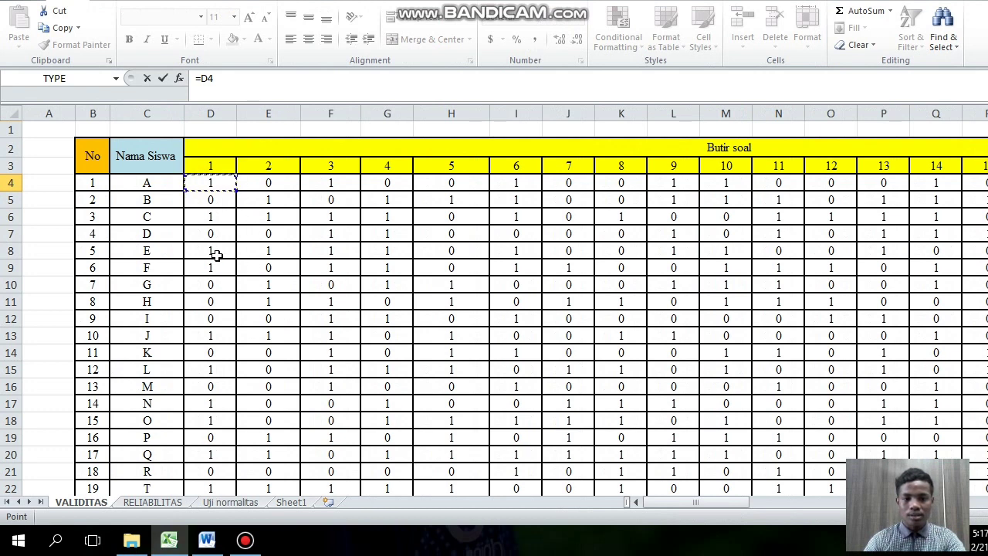
drag(661, 500, 724, 507)
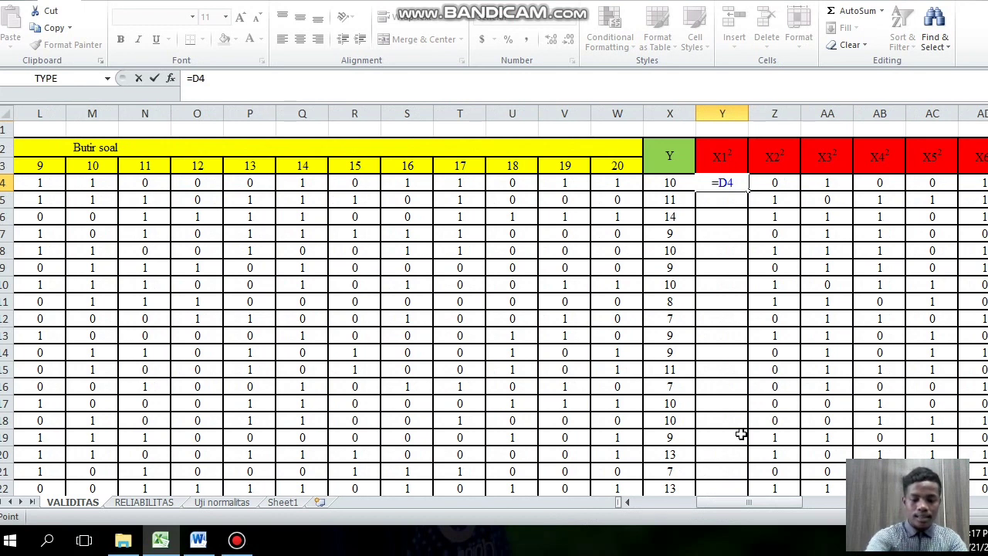
text(^2)
key(Return)
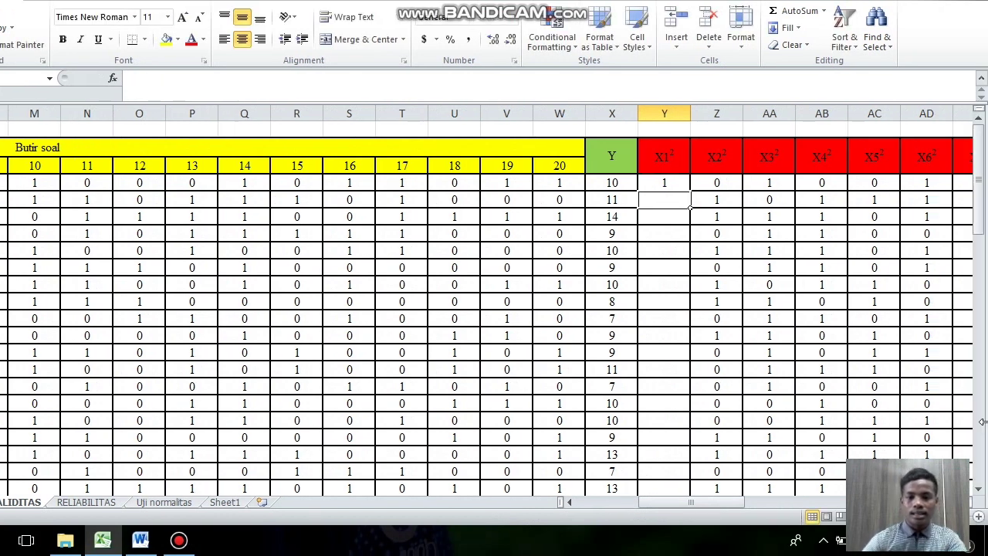
click(686, 186)
drag(691, 191, 687, 419)
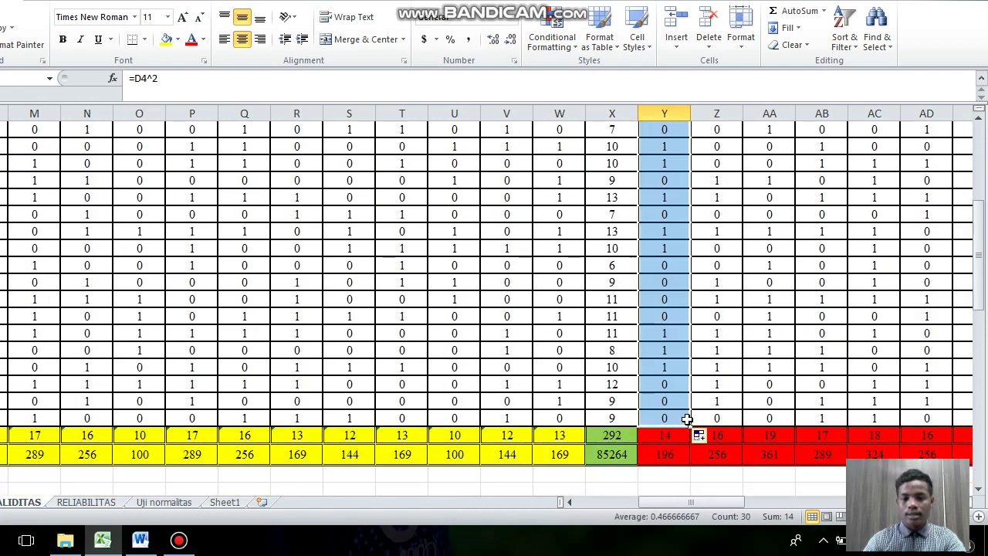
Enter =D4*X4 in AS4 under X1*Y to multiply student A's item 1 score by the total, and fill it down through AS33
drag(656, 505, 774, 504)
scroll(661, 456, up, 5)
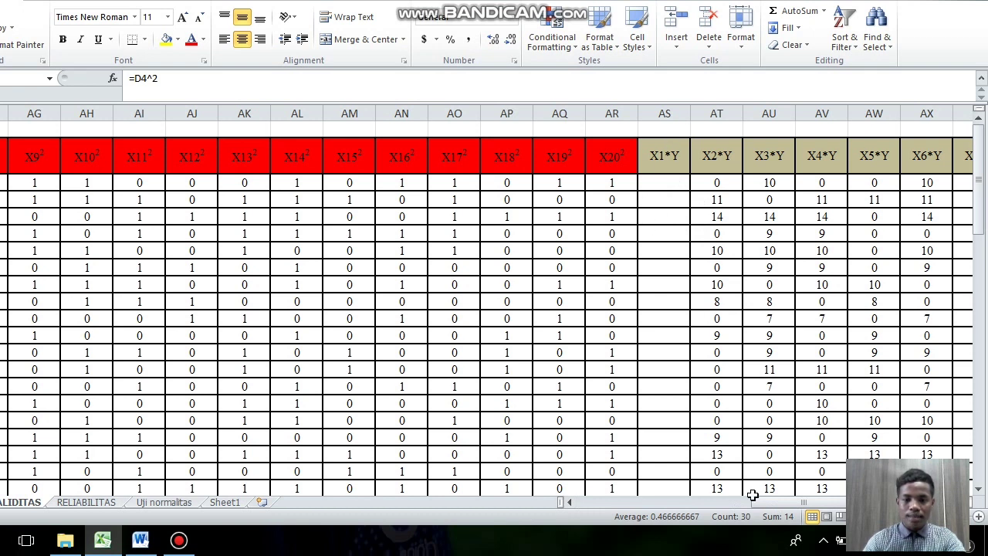
mouse_move(803, 502)
mouse_down()
mouse_move(703, 502)
mouse_move(792, 503)
mouse_up()
click(822, 187)
text(=)
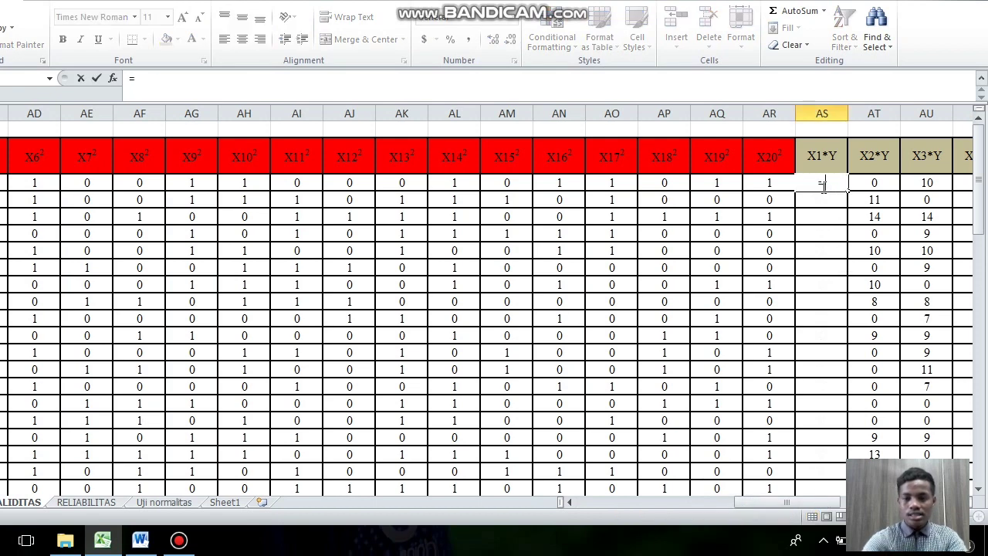
drag(803, 506, 646, 530)
click(147, 184)
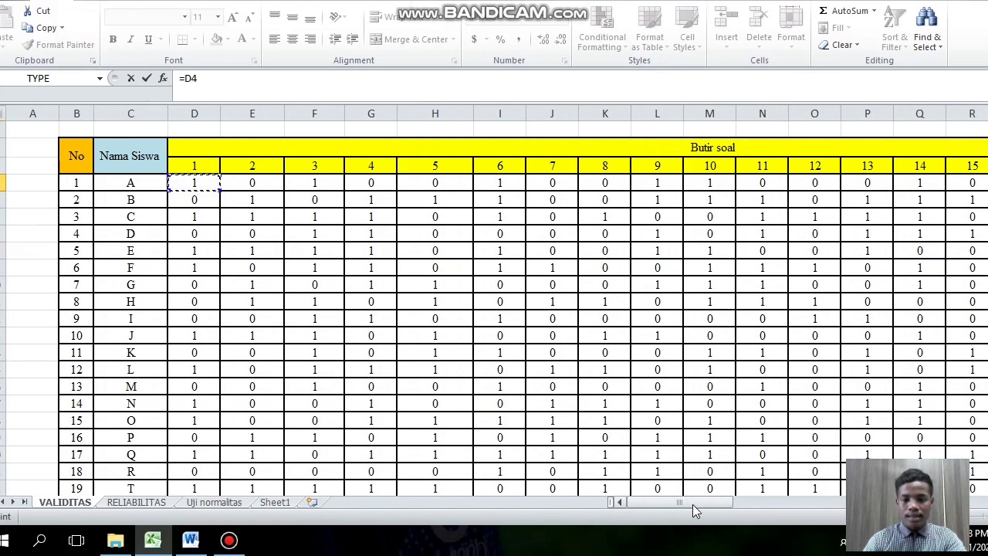
drag(693, 504, 809, 494)
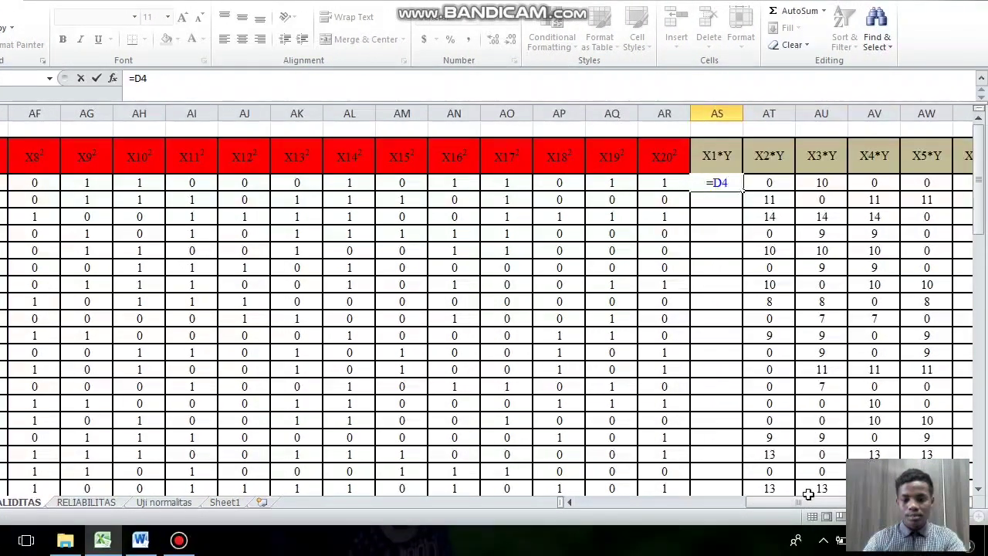
text(*)
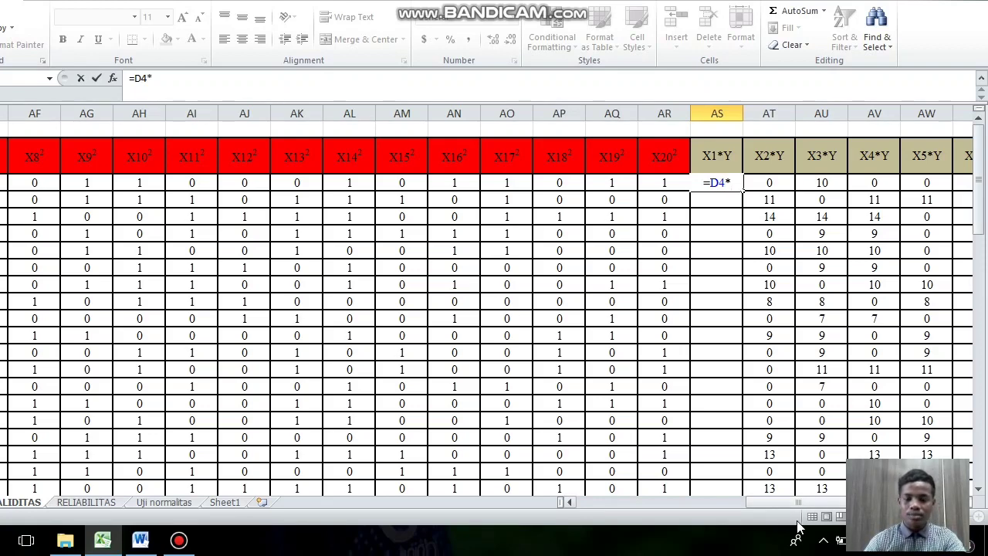
drag(776, 502, 659, 471)
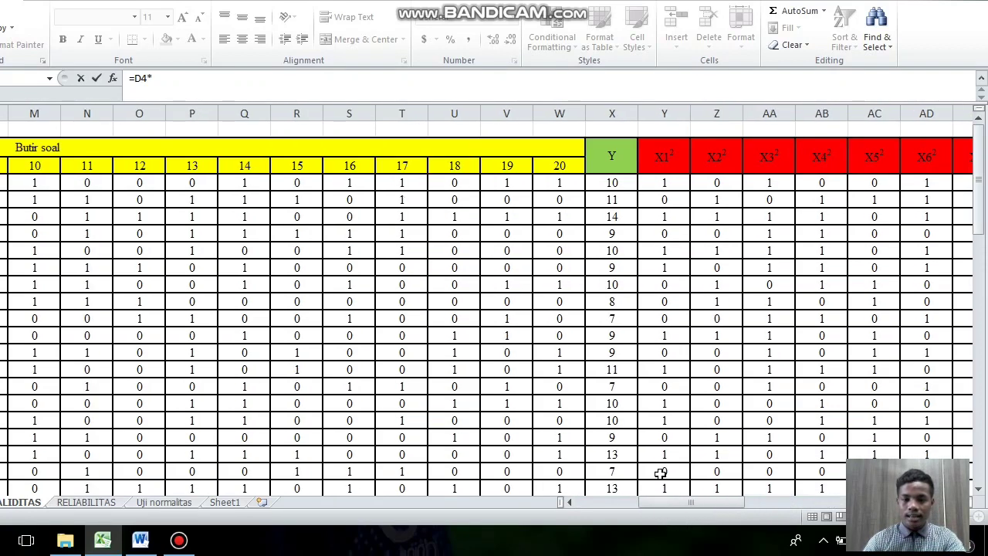
click(616, 187)
key(Return)
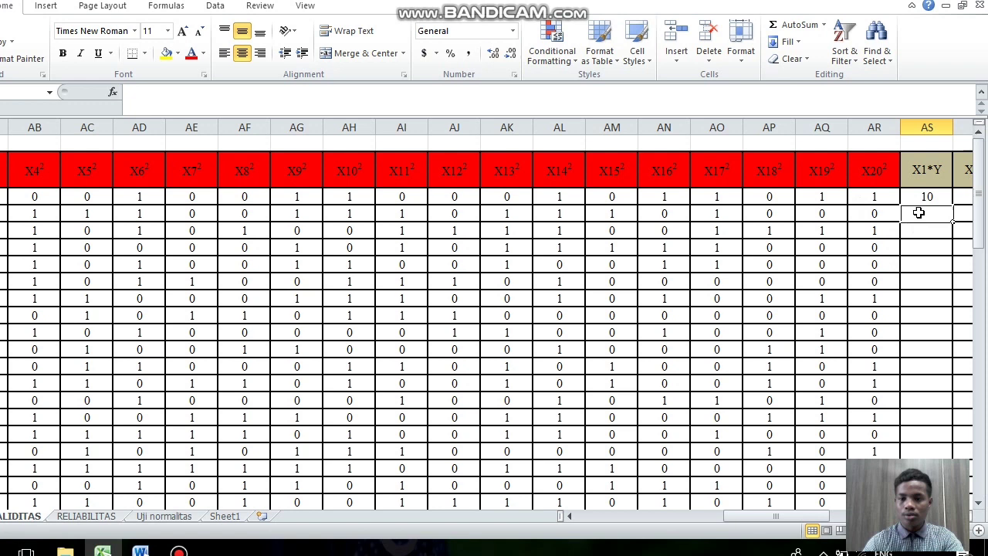
click(924, 198)
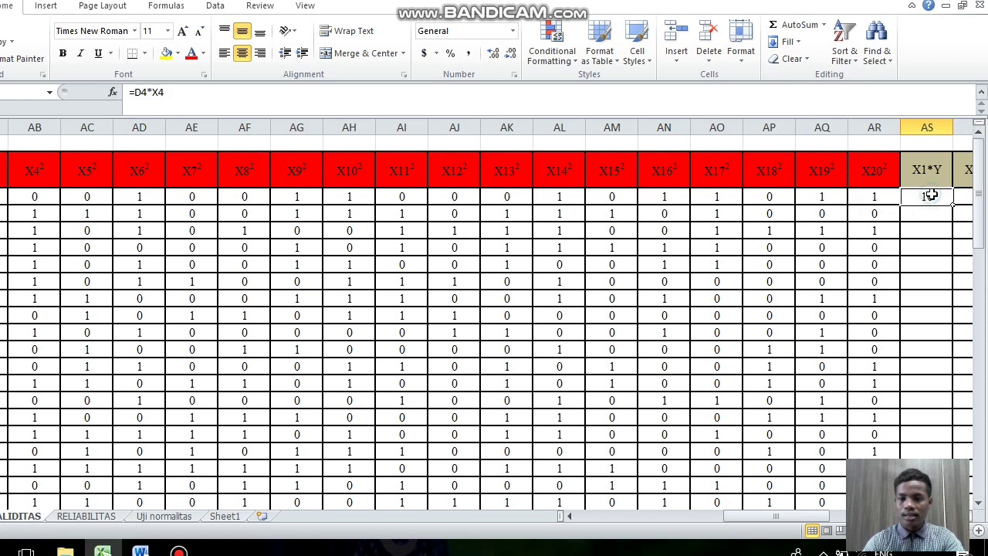
drag(956, 202, 954, 490)
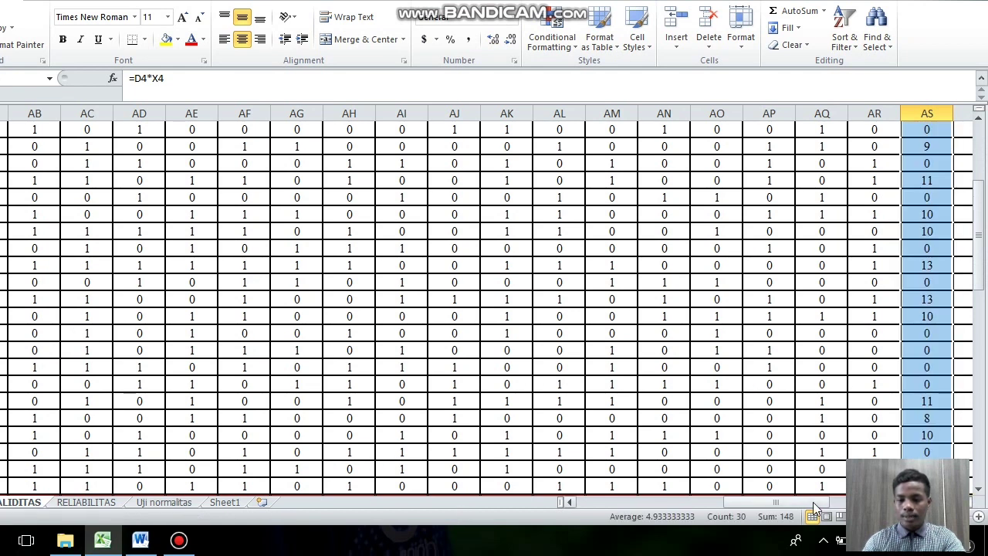
Examine the formula in BM4 of the Y² column and the Y totals it refers to
drag(813, 502, 868, 500)
scroll(891, 457, up, 1)
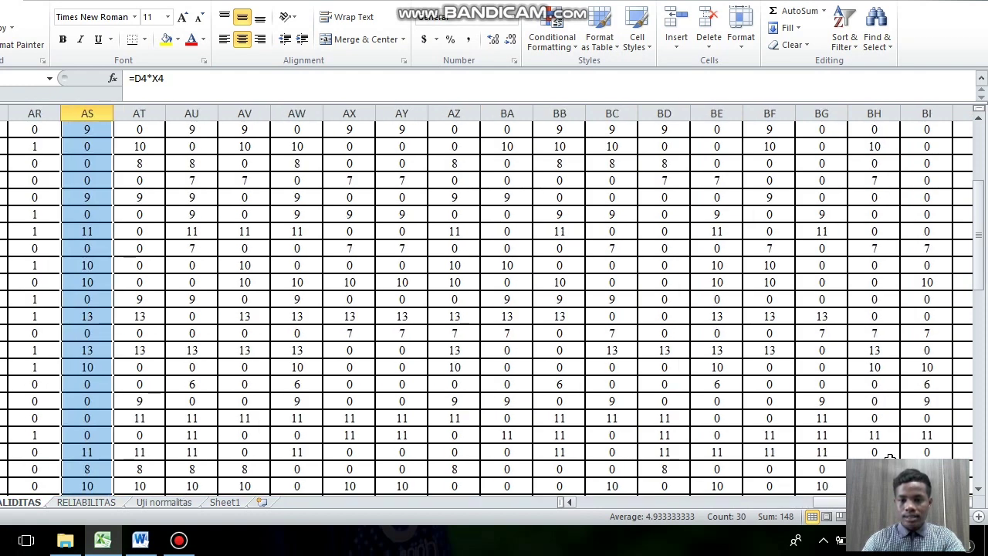
scroll(890, 457, up, 2)
scroll(819, 315, right, 2)
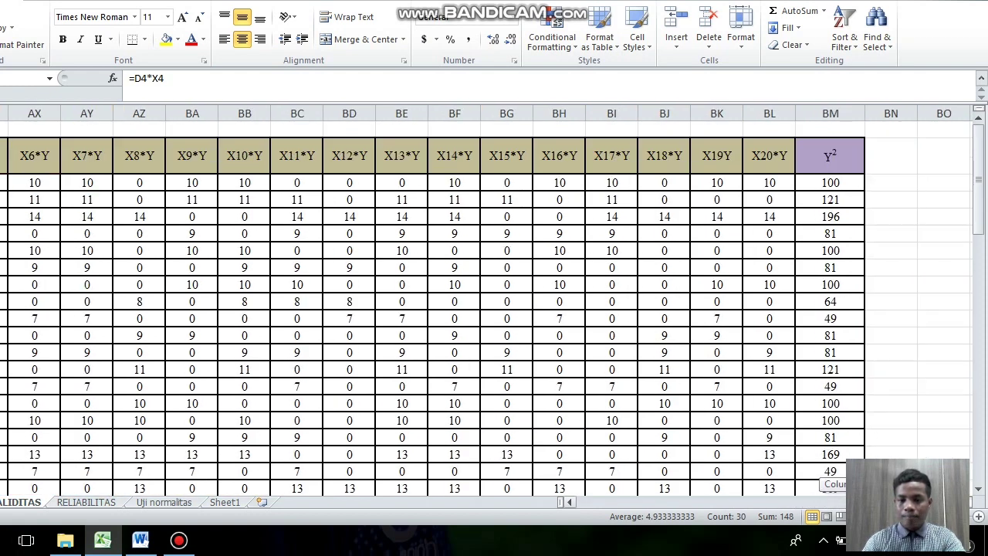
click(809, 190)
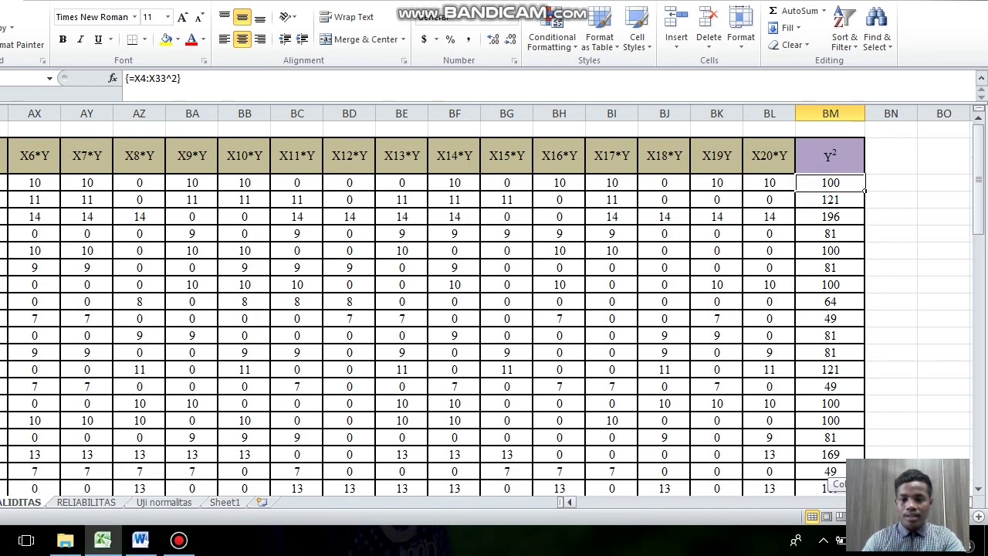
drag(863, 504, 698, 507)
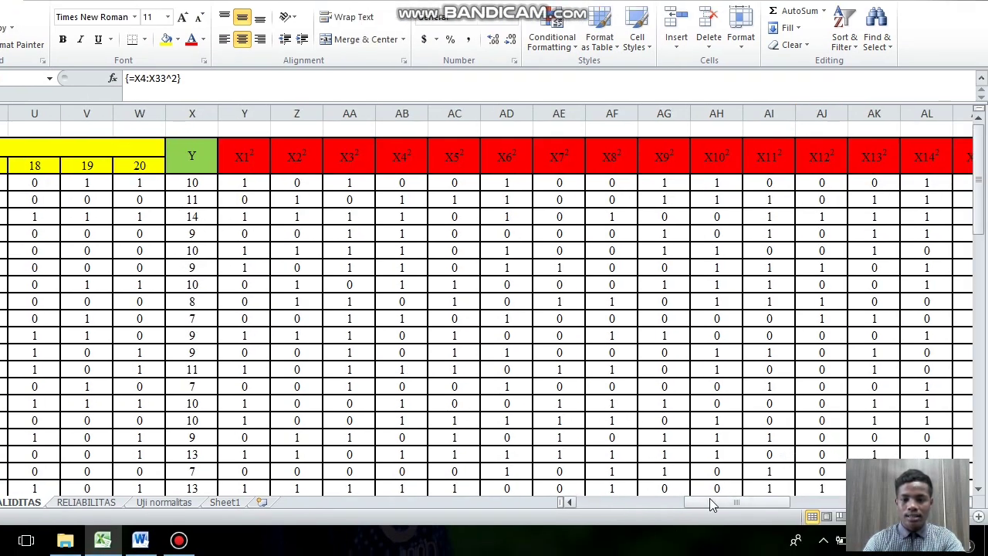
drag(712, 504, 850, 501)
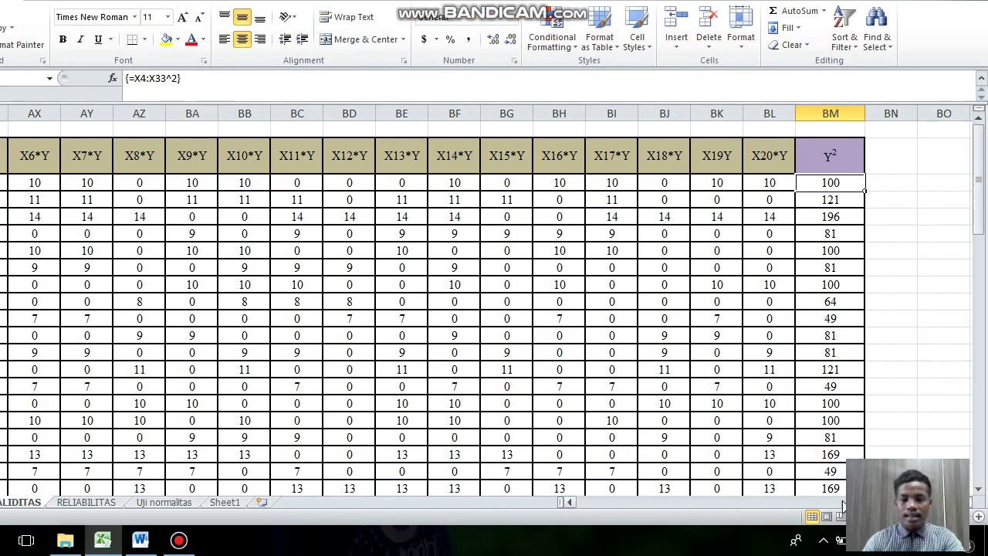
Compare the values in the Y² column with the Y totals in column X
drag(910, 539, 710, 540)
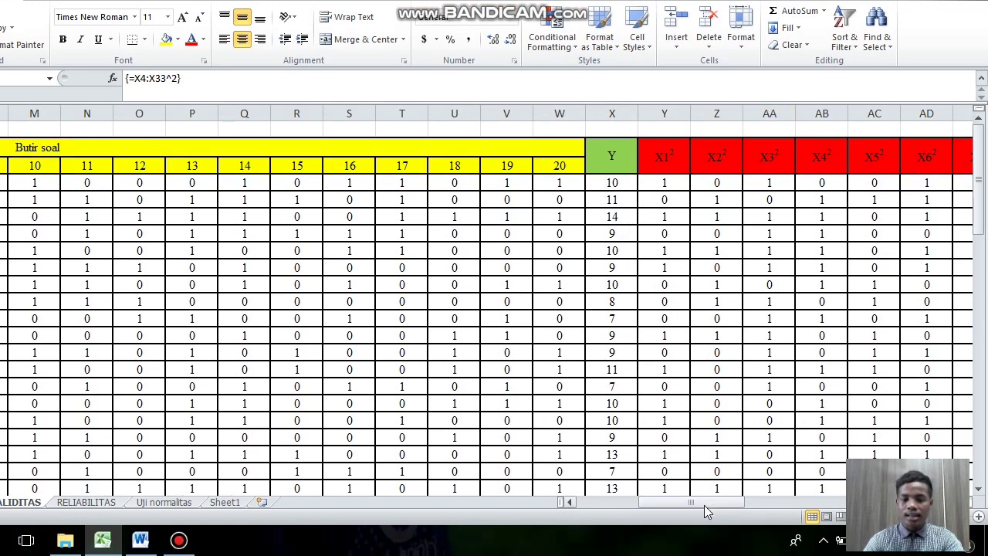
drag(705, 528, 853, 528)
drag(702, 502, 751, 502)
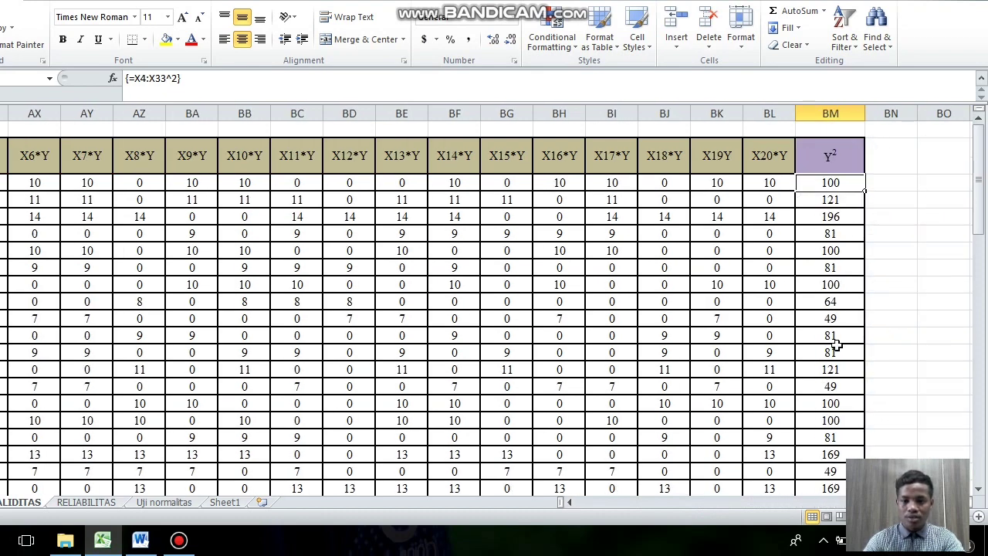
Review the item scores, the X² and X*Y columns, and the Σ and Σ² rows under the student data
drag(837, 509, 598, 499)
scroll(503, 379, down, 5)
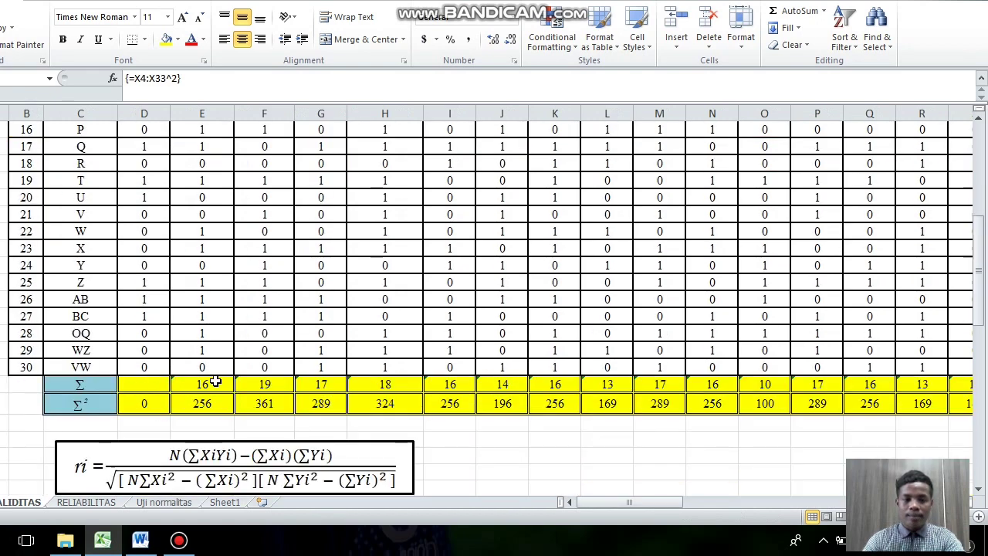
scroll(154, 381, up, 1)
scroll(215, 381, up, 5)
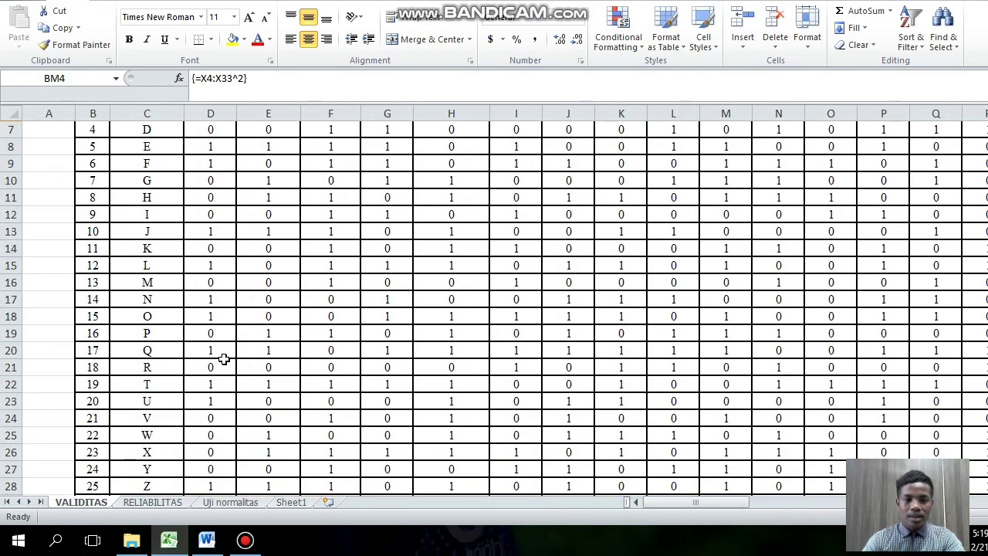
scroll(222, 210, down, 2)
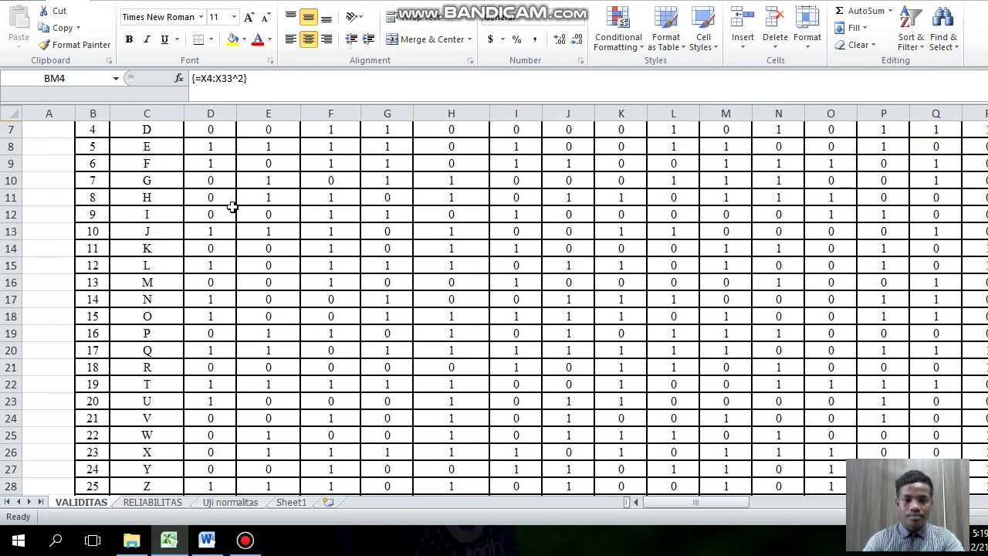
scroll(231, 207, down, 1)
scroll(392, 243, up, 3)
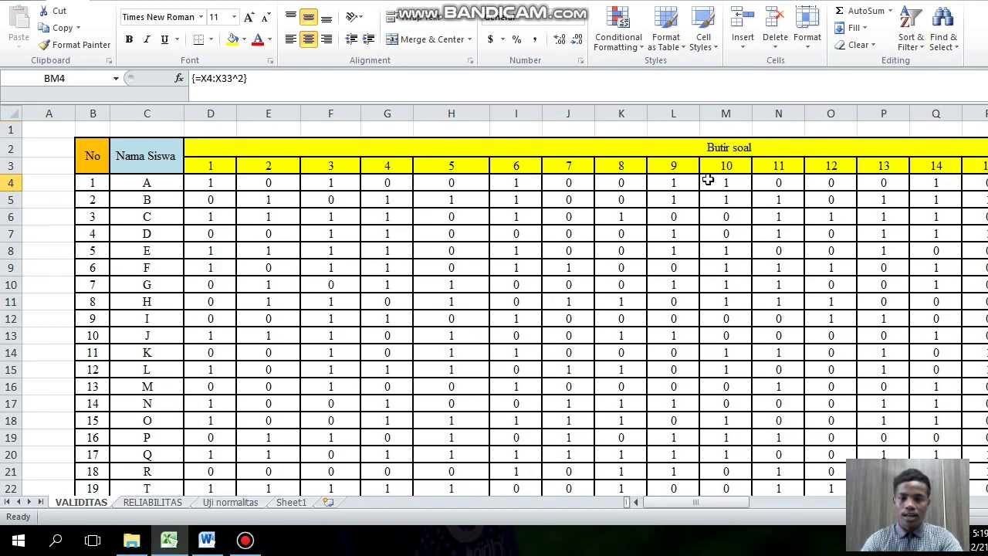
scroll(405, 308, down, 1)
drag(647, 503, 843, 502)
drag(775, 501, 780, 502)
scroll(773, 454, up, 1)
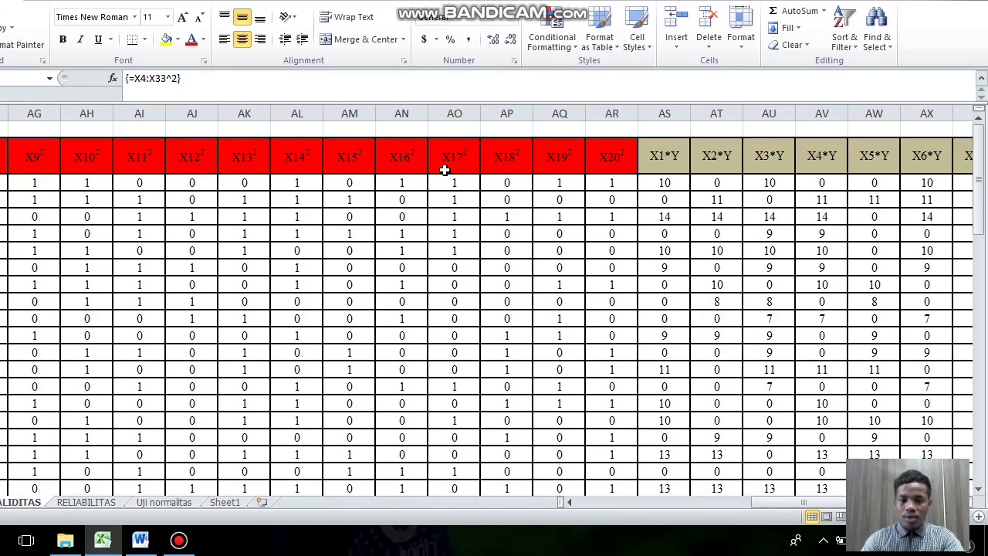
scroll(850, 433, down, 1)
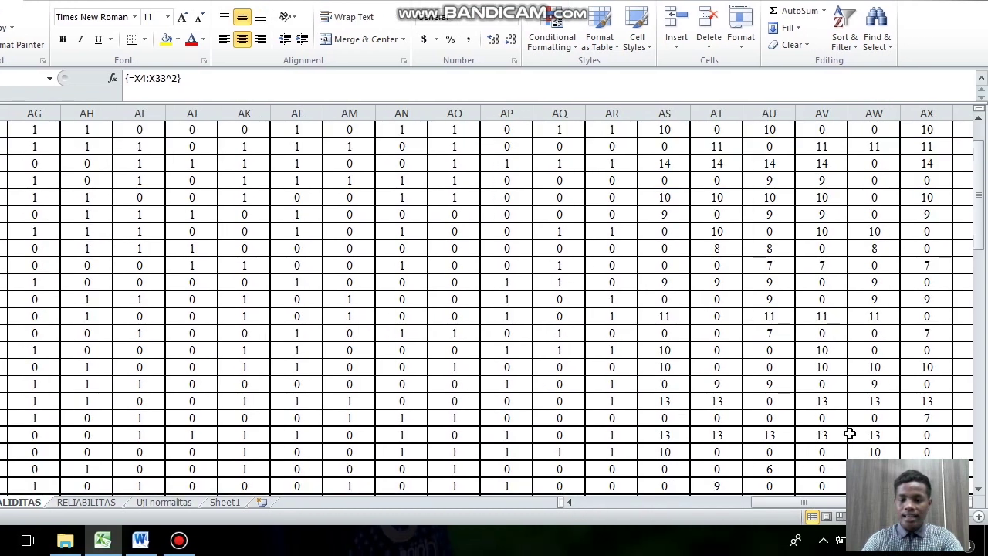
drag(822, 514, 795, 516)
scroll(348, 483, left, 15)
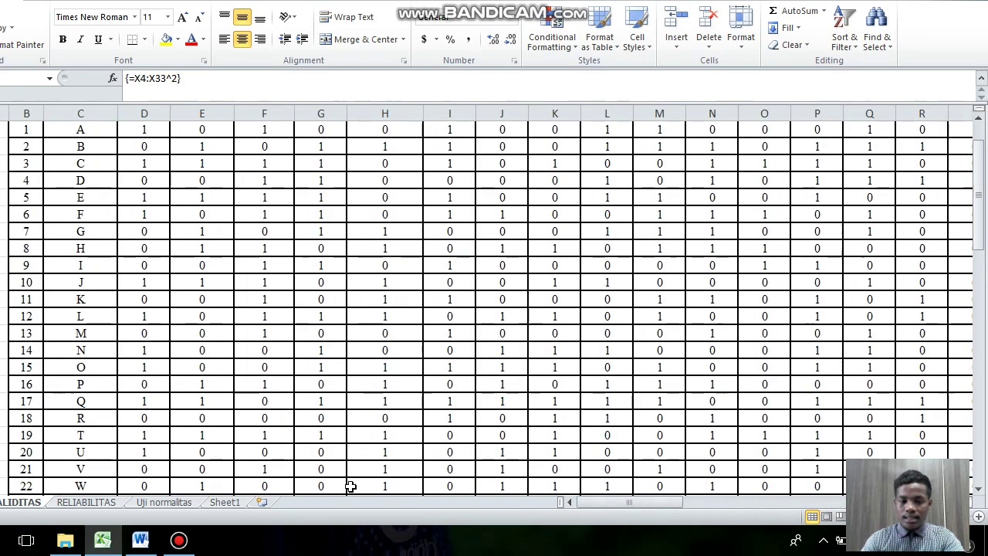
Enter =SUM(D4:D33) in D34 of the Σ row to total all students' item 1 scores
scroll(301, 463, down, 2)
scroll(301, 464, down, 2)
click(218, 440)
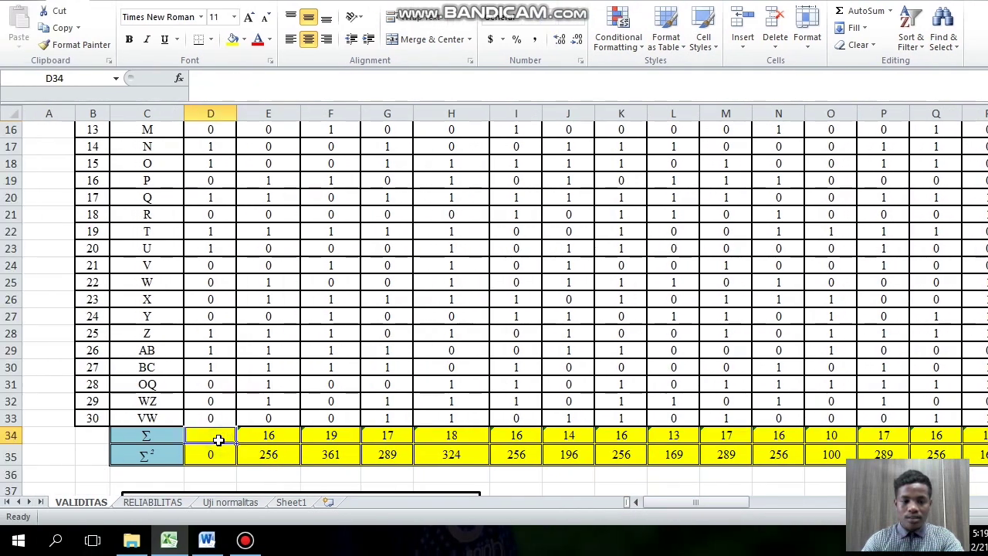
text(=)
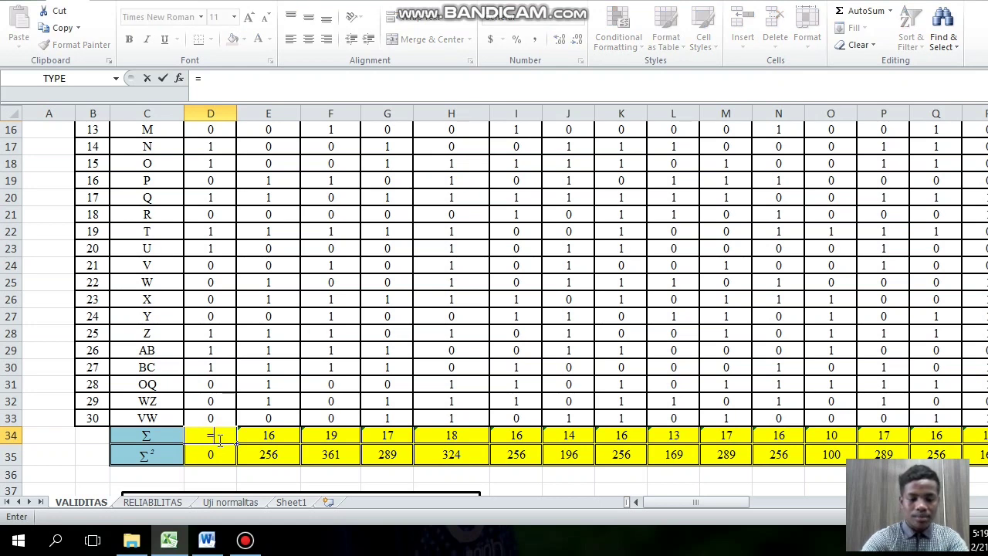
text(sum)
scroll(222, 440, up, 1)
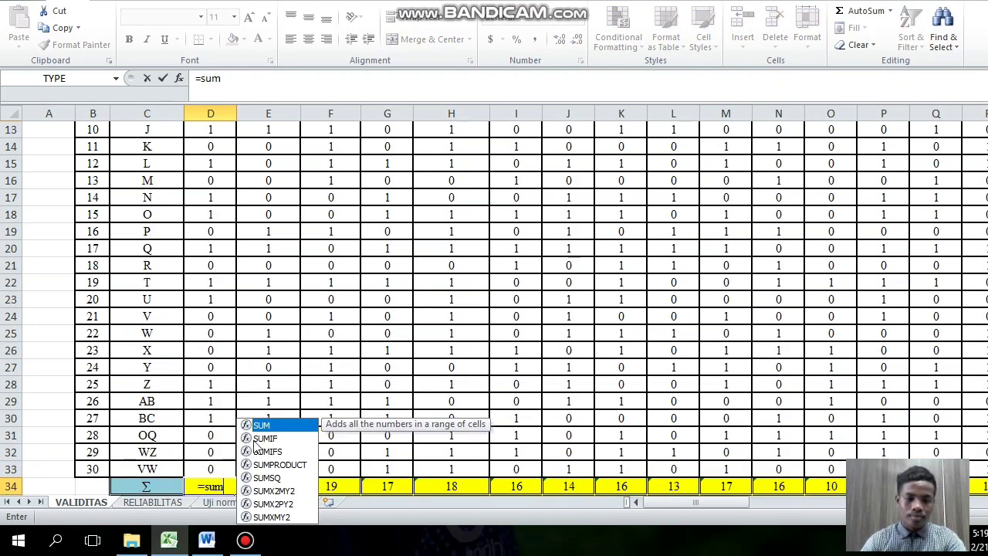
double_click(262, 426)
scroll(186, 413, up, 4)
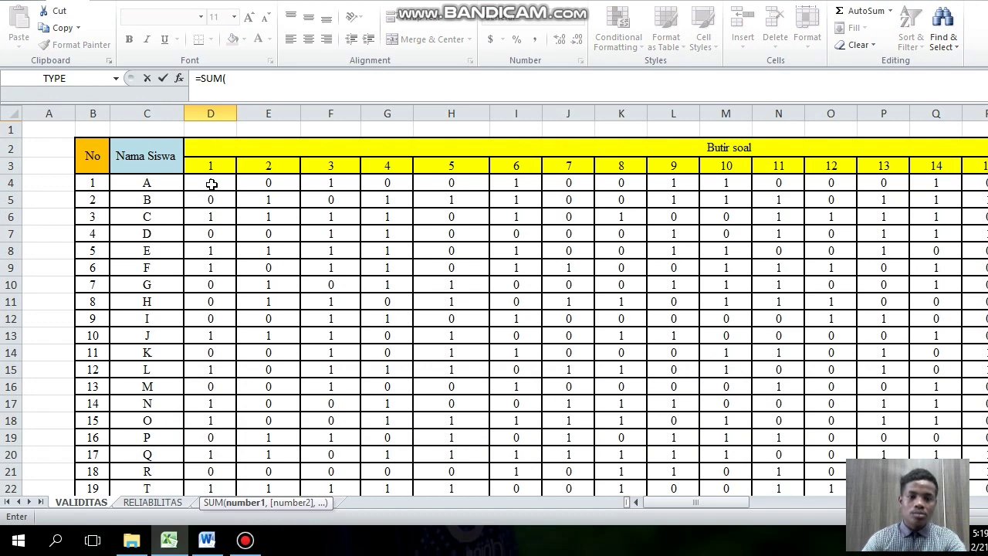
drag(211, 184, 236, 423)
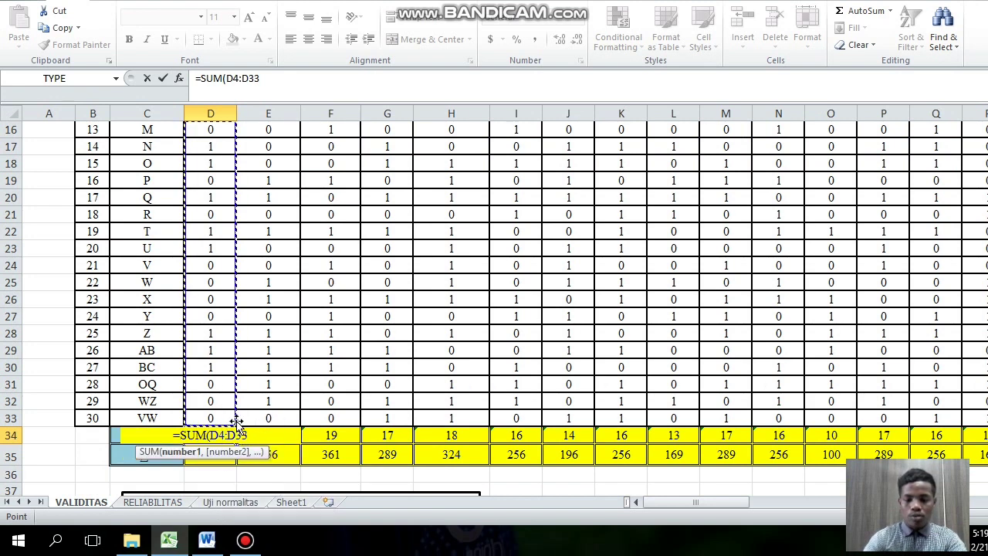
key(Return)
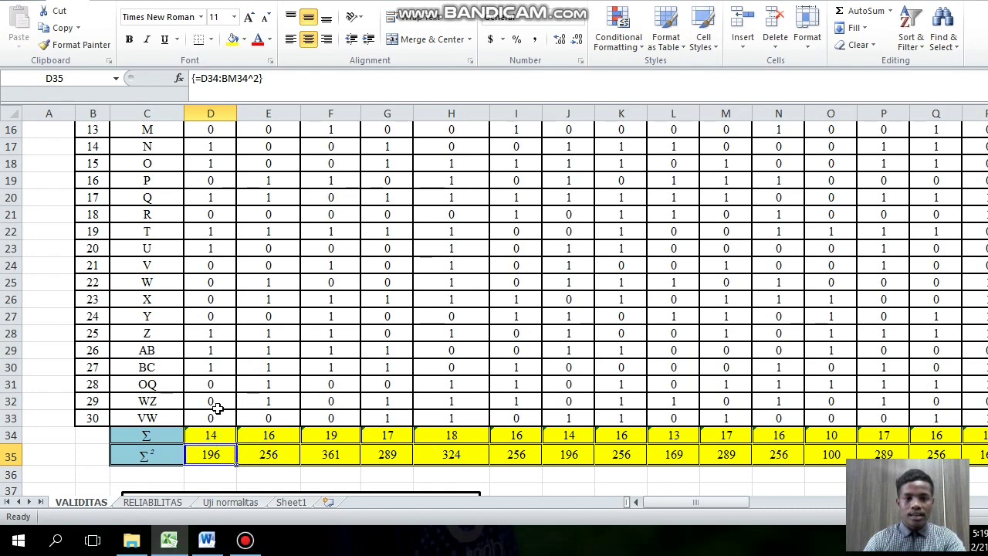
Examine the sum formula in D34 and the Σ and Σ² rows across all columns through Y² in BM
scroll(224, 406, up, 5)
scroll(210, 353, down, 5)
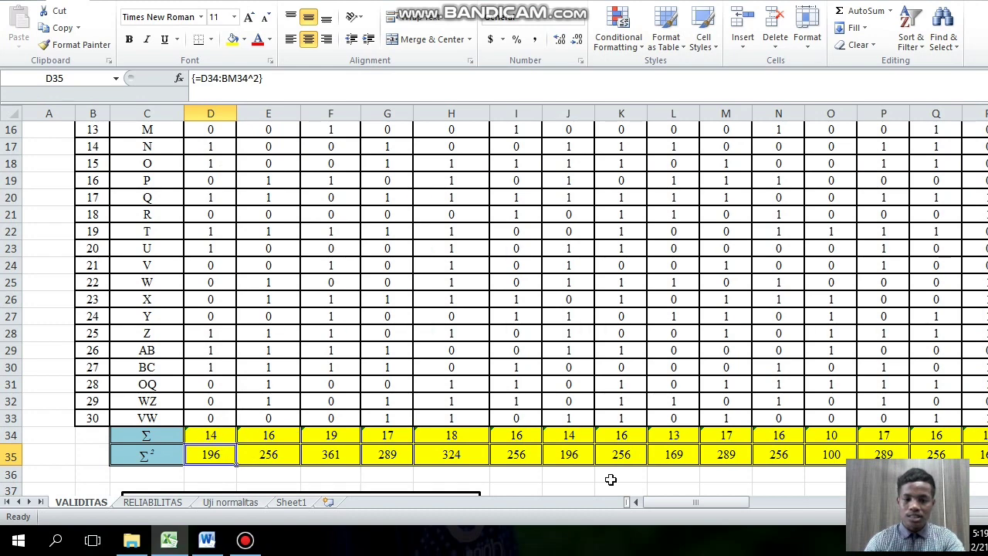
click(220, 433)
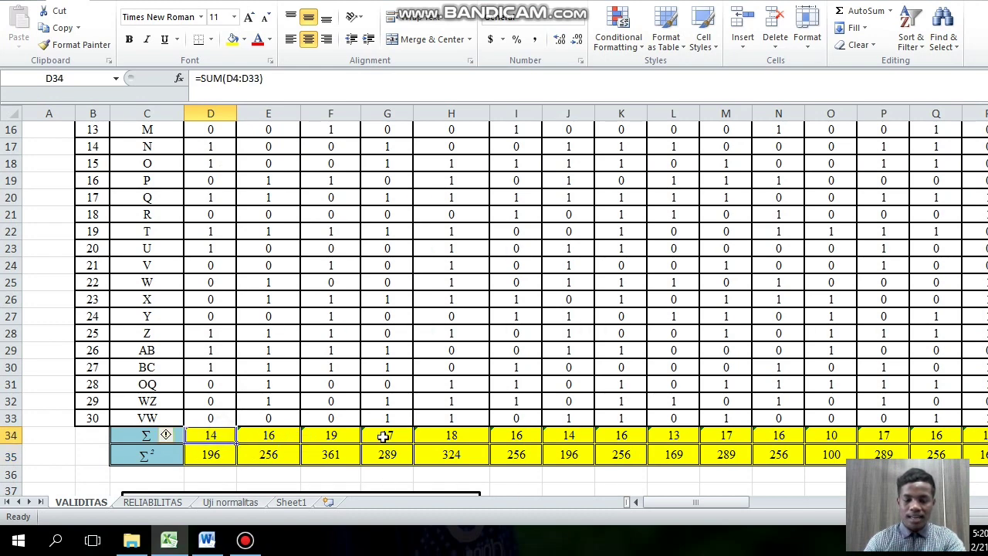
drag(667, 503, 935, 504)
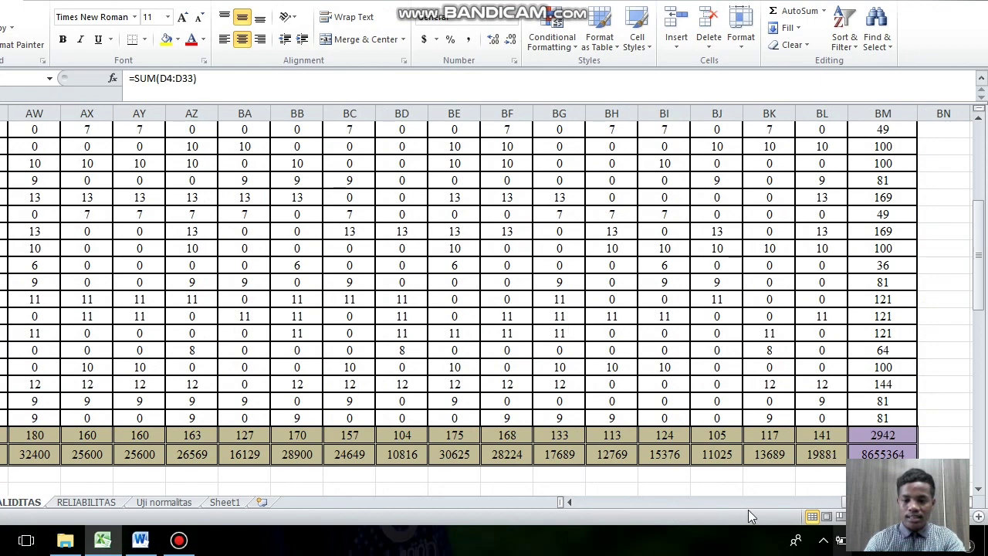
drag(867, 506, 622, 506)
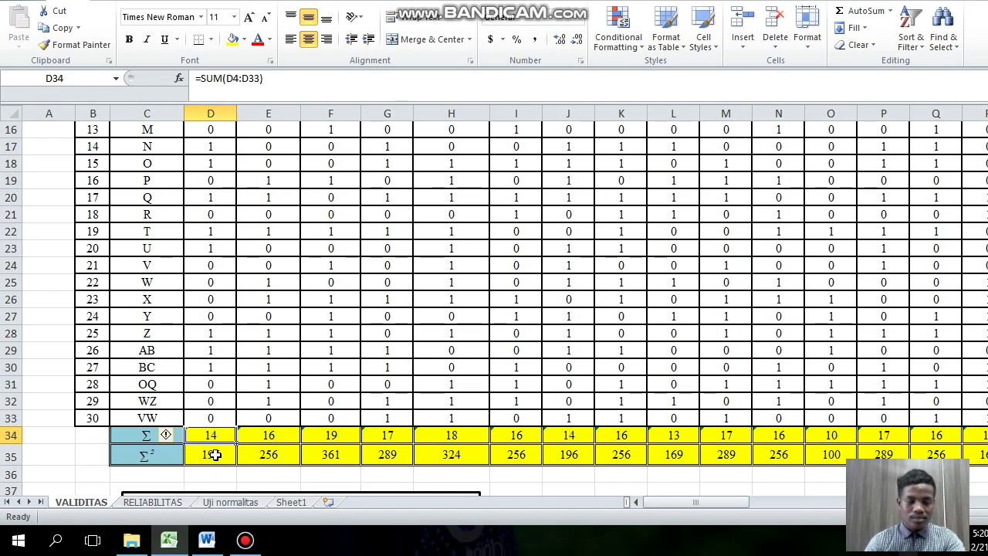
scroll(203, 456, down, 1)
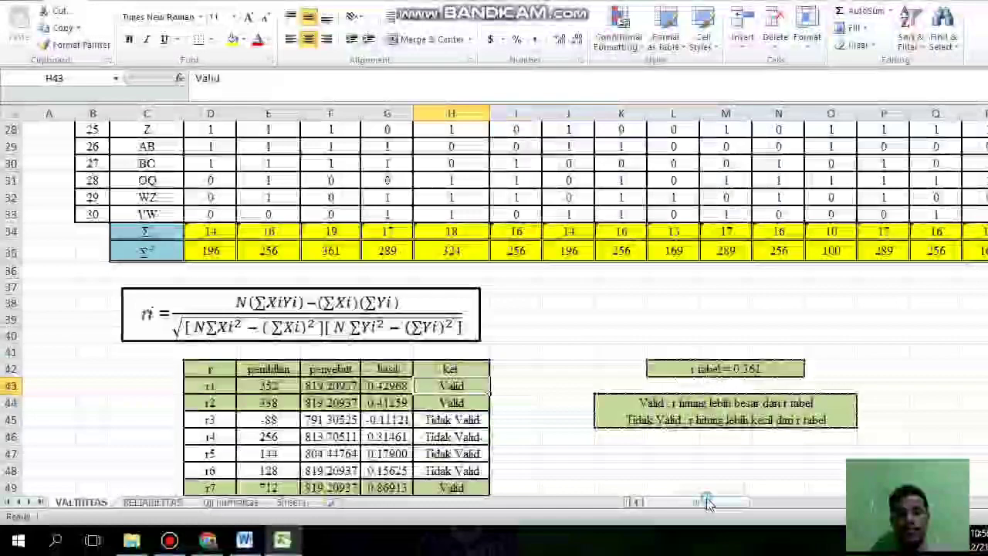
Look over the squared and product columns, the ri correlation formula, and the r1 to r20 results table with its r tabel criteria
drag(709, 504, 864, 507)
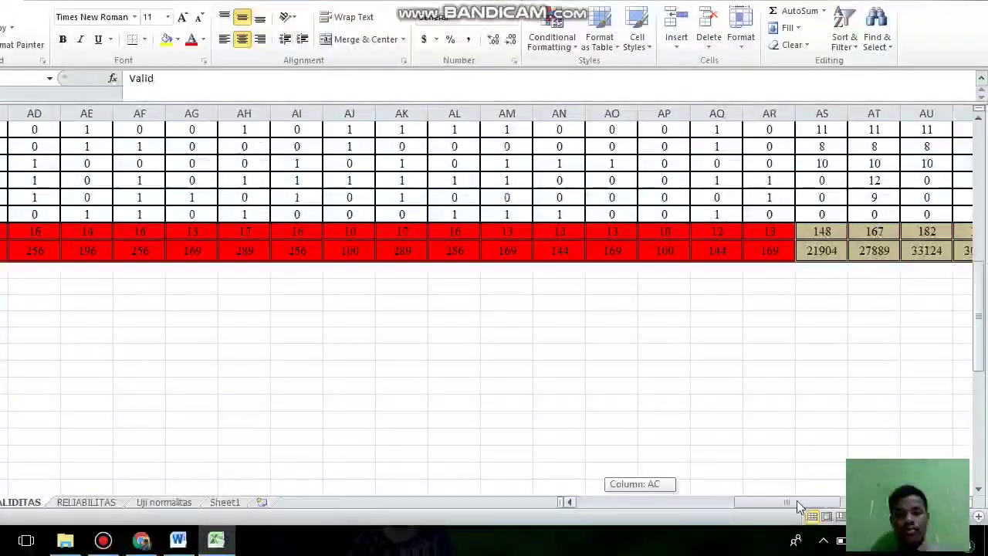
scroll(876, 448, up, 7)
scroll(860, 492, down, 1)
drag(786, 495, 570, 486)
scroll(570, 483, down, 8)
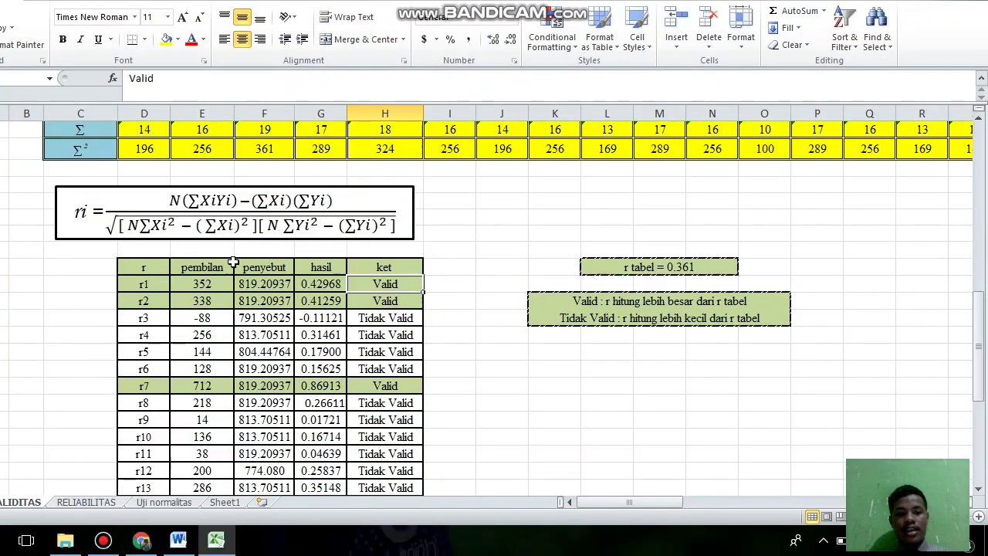
scroll(183, 340, down, 2)
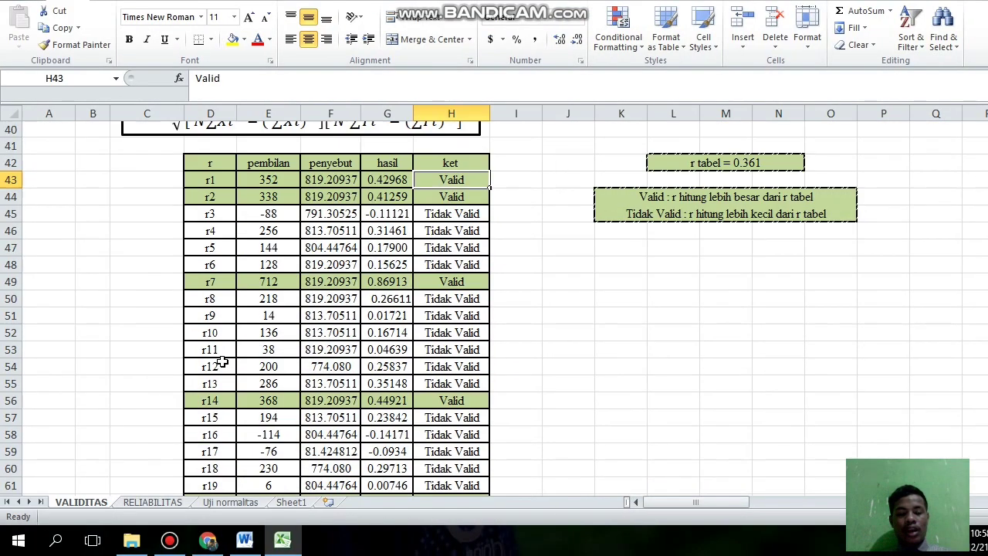
Examine the r1 formulas for hasil in G43, pembilan in E43 and penyebut in F43
click(398, 180)
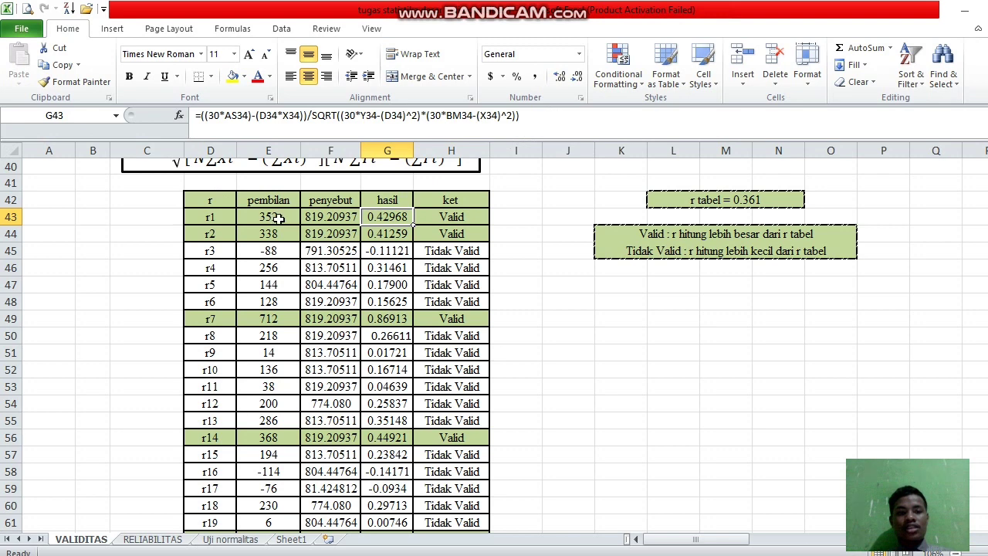
scroll(265, 221, up, 1)
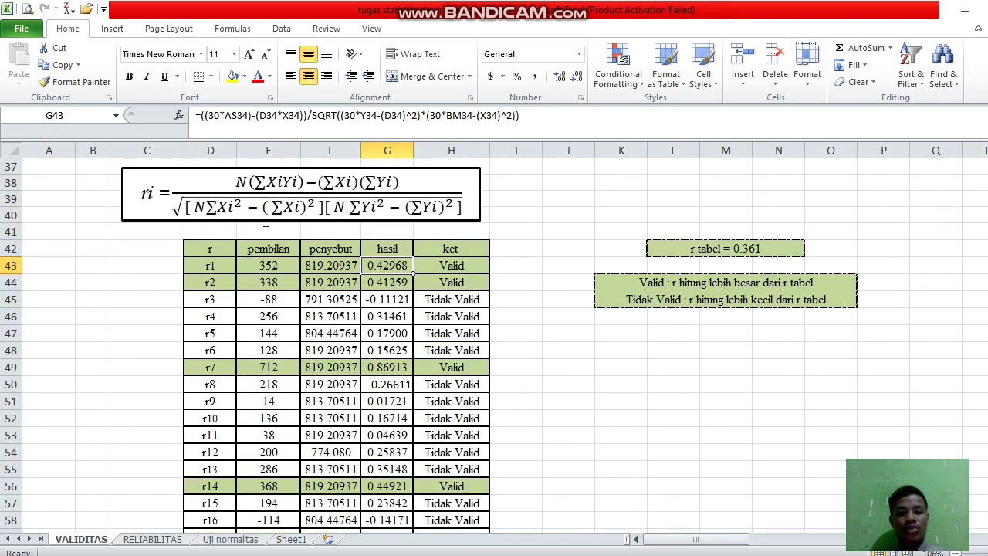
click(282, 269)
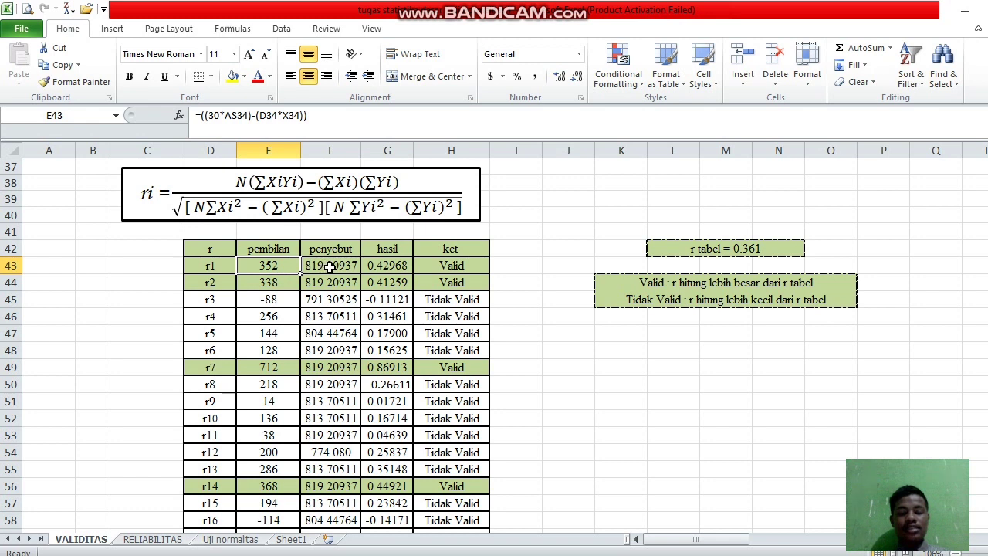
click(330, 266)
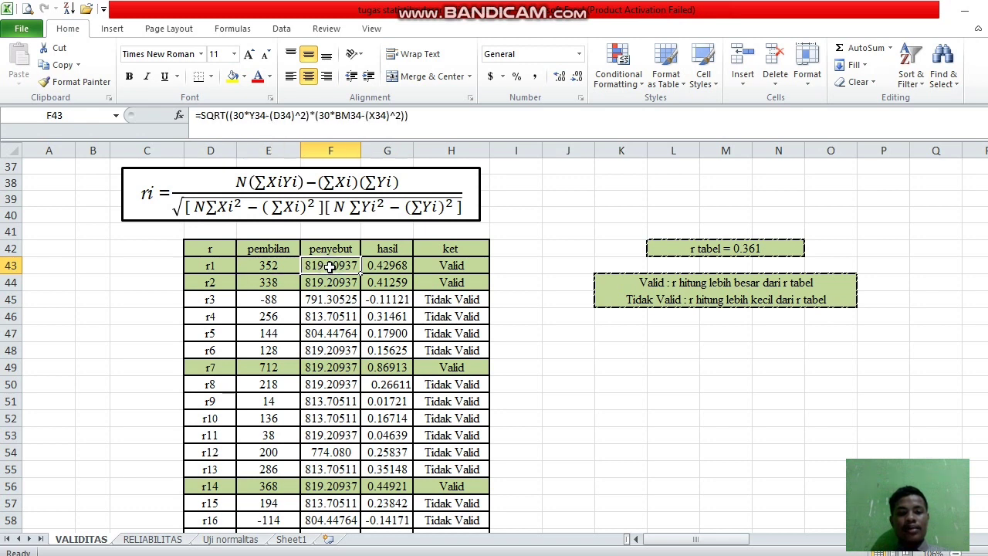
click(263, 264)
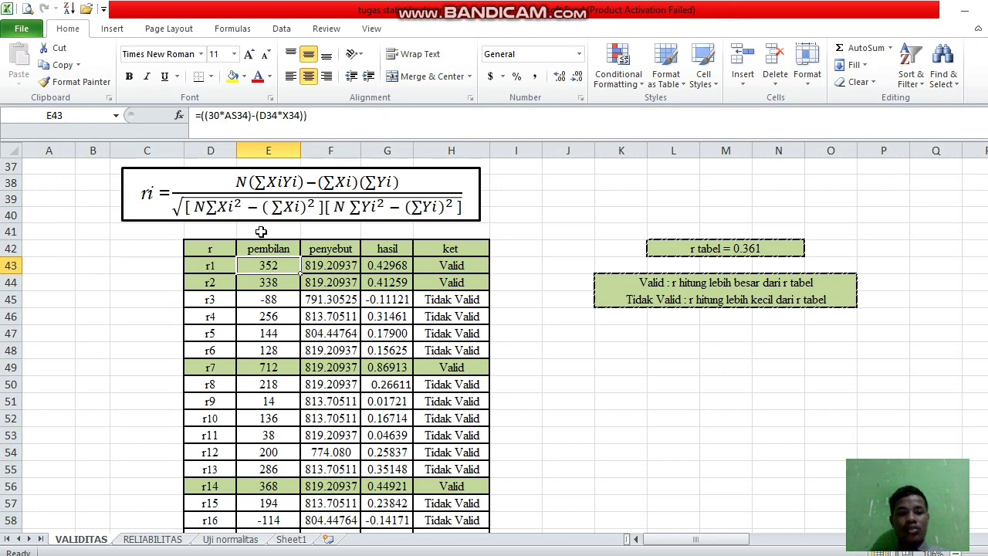
Compare the numerator N(∑XiYi)−(∑Xi)(∑Yi) in the ri formula box with the pembilan formula in E43
scroll(229, 203, up, 1)
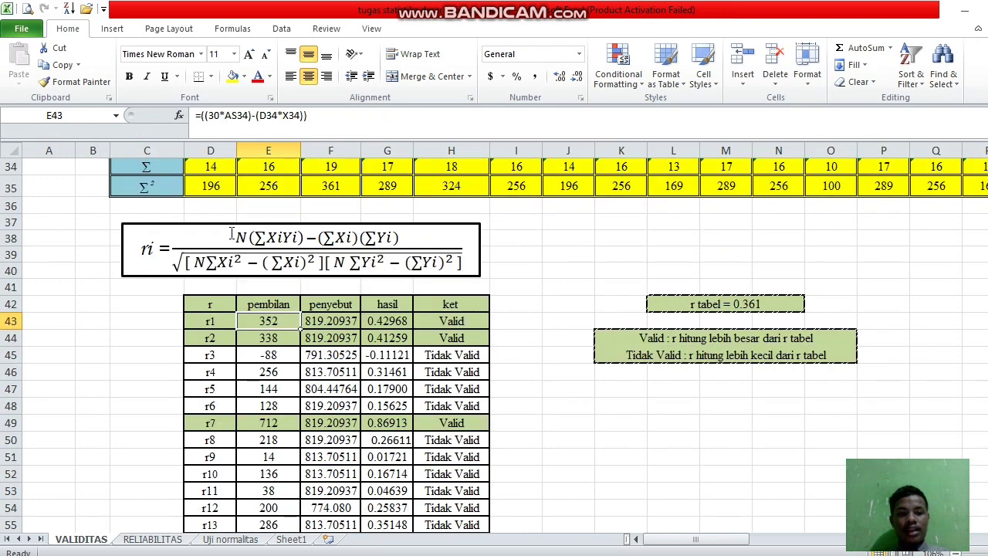
click(278, 240)
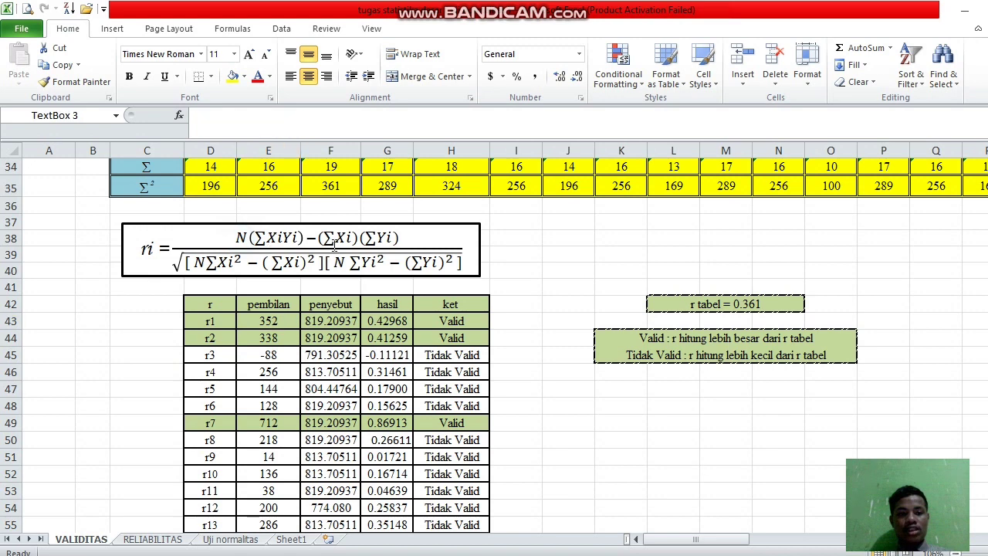
drag(400, 239, 337, 237)
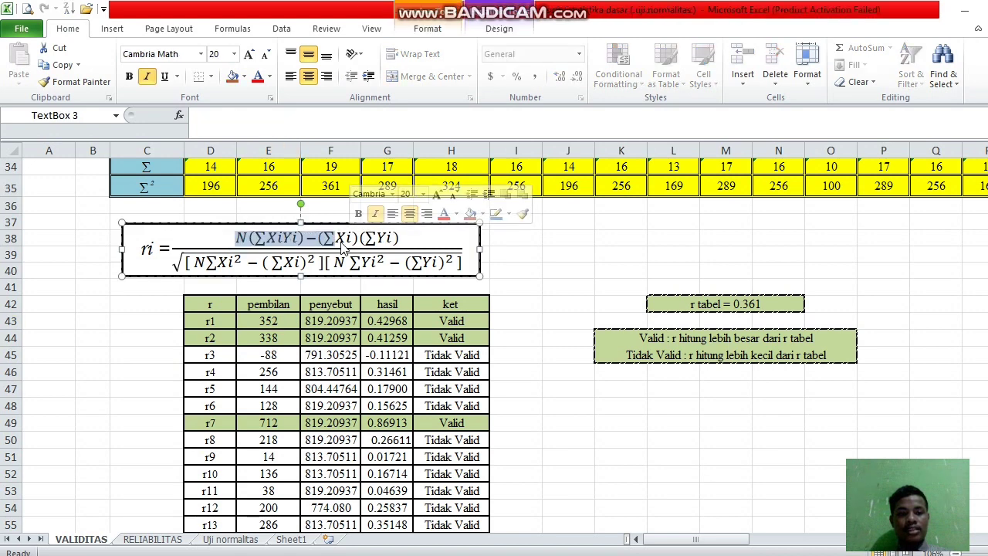
click(284, 263)
click(267, 320)
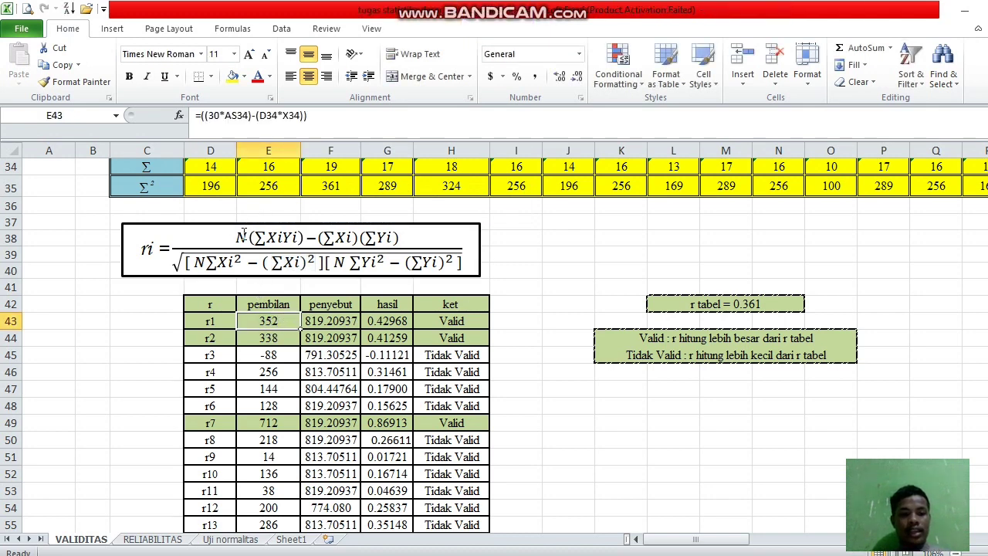
Locate the X1*Y column and its total in AS34, which the r1 pembilan formula refers to
scroll(255, 259, up, 1)
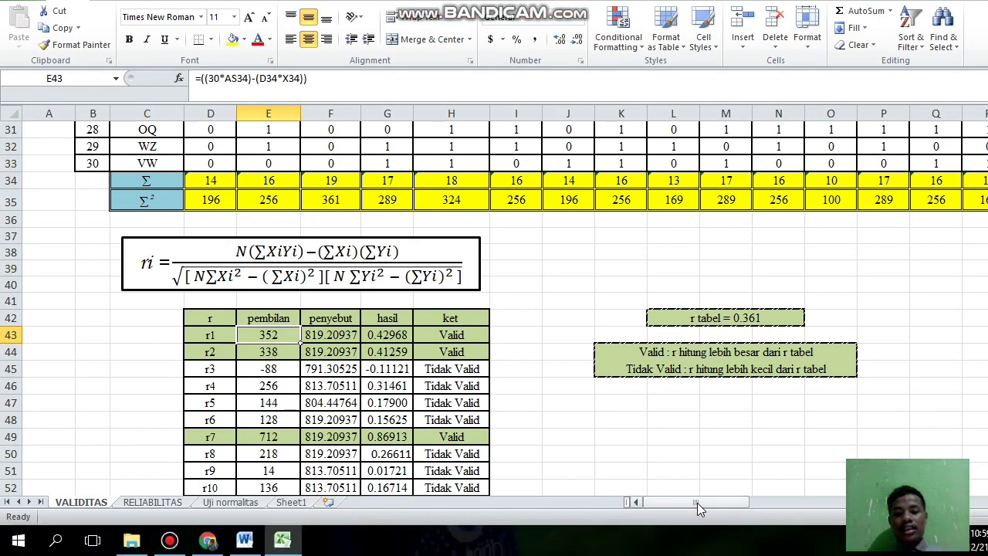
drag(721, 537, 862, 533)
drag(795, 497, 804, 498)
scroll(749, 363, up, 3)
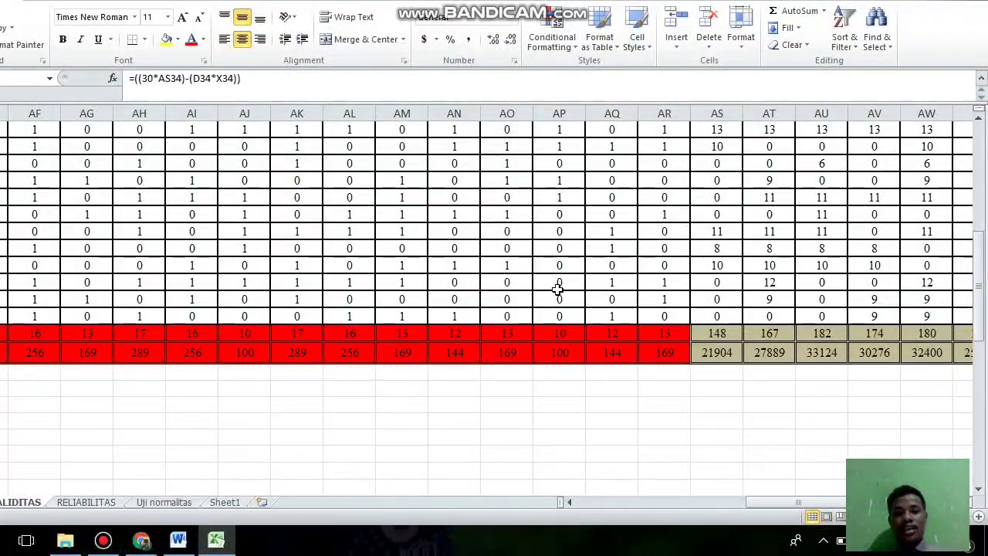
scroll(696, 348, up, 10)
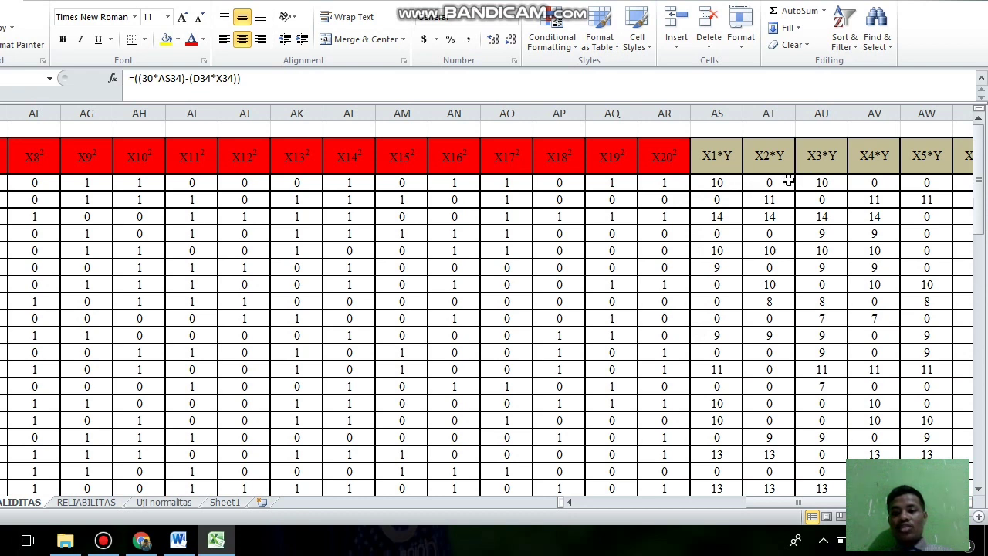
Check the X1*Y total in AS34 and the X1 total in D34 against the numerator terms of the ri formula
scroll(817, 174, down, 8)
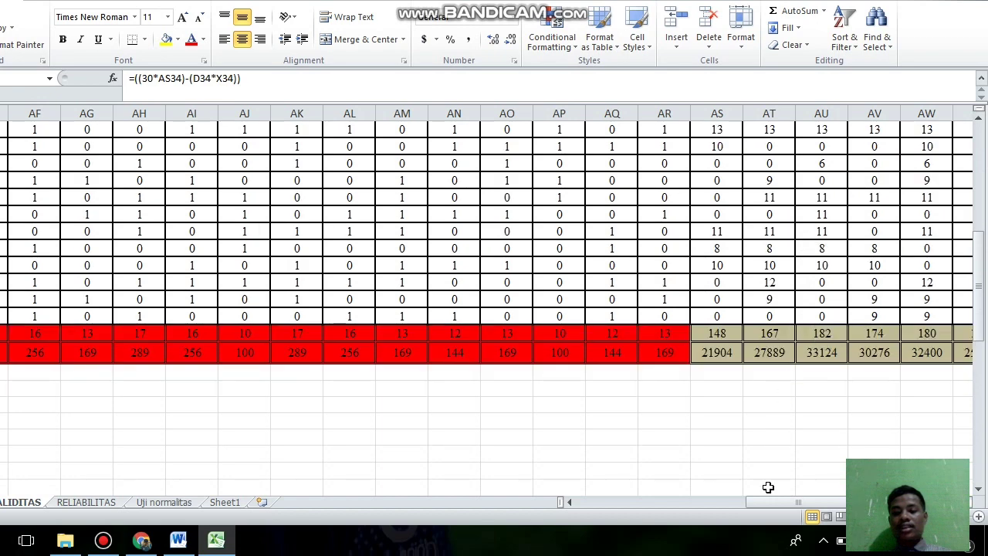
drag(763, 503, 585, 507)
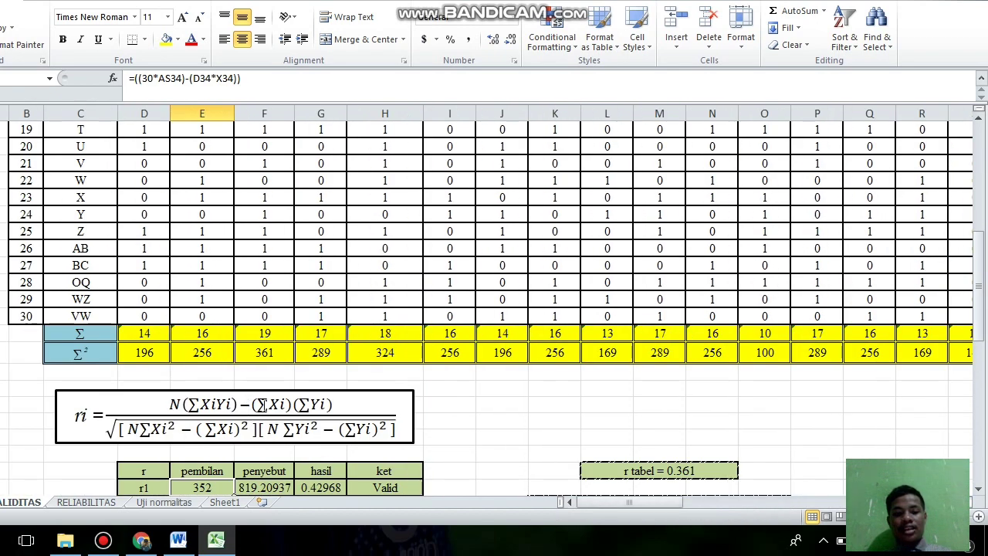
scroll(275, 424, down, 2)
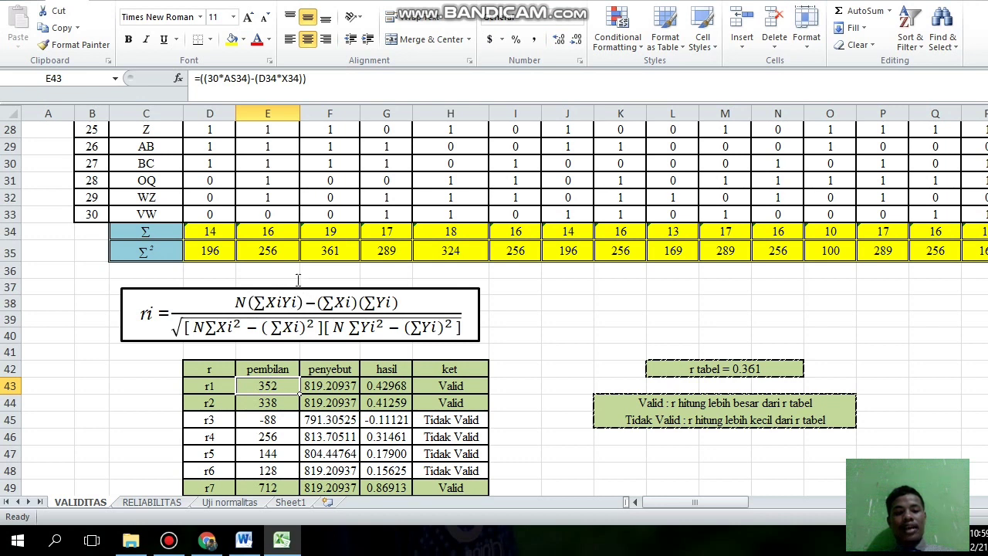
click(219, 231)
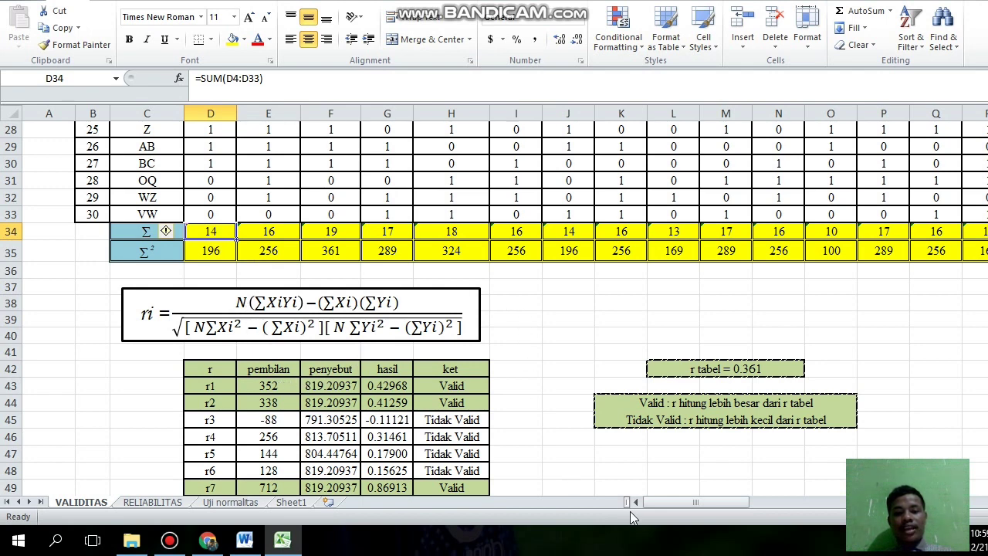
Locate the Y score column and its total in X34, which supplies ∑Yi in the numerator
drag(652, 503, 741, 500)
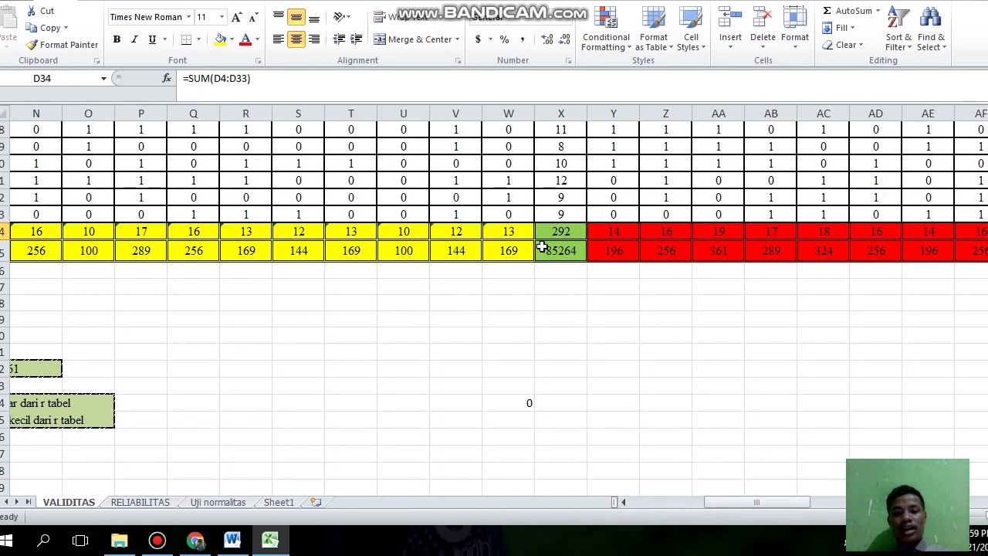
scroll(552, 216, up, 4)
scroll(571, 232, down, 3)
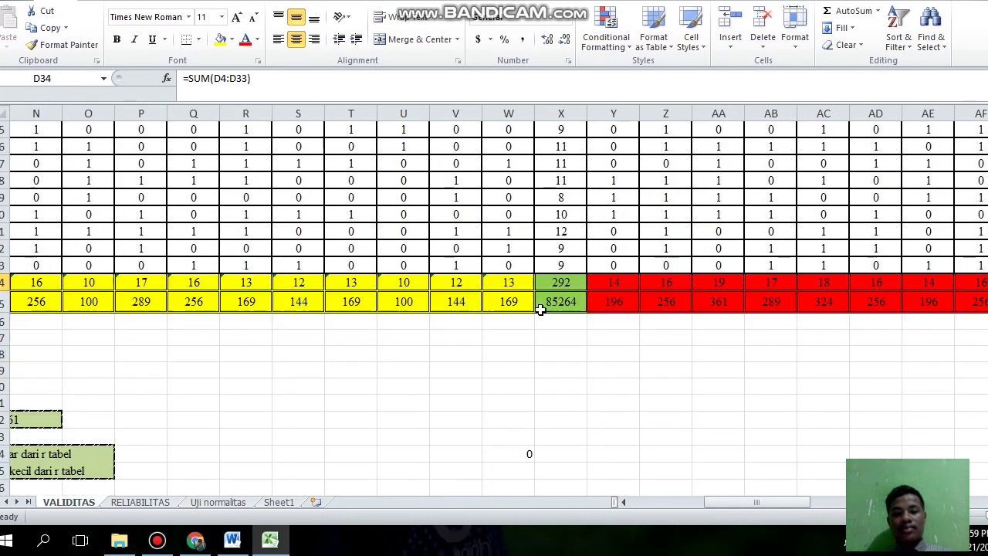
scroll(564, 262, up, 3)
scroll(566, 278, down, 2)
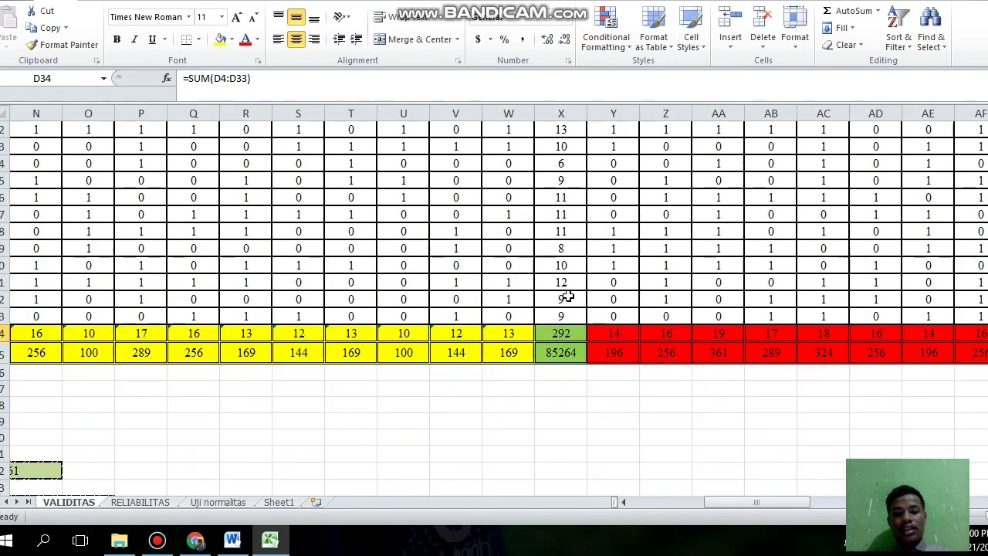
click(571, 333)
Examine the cell references in the pembilan formulas of r1 in E43 and r2 in E44
drag(718, 503, 663, 504)
scroll(440, 463, down, 1)
click(256, 438)
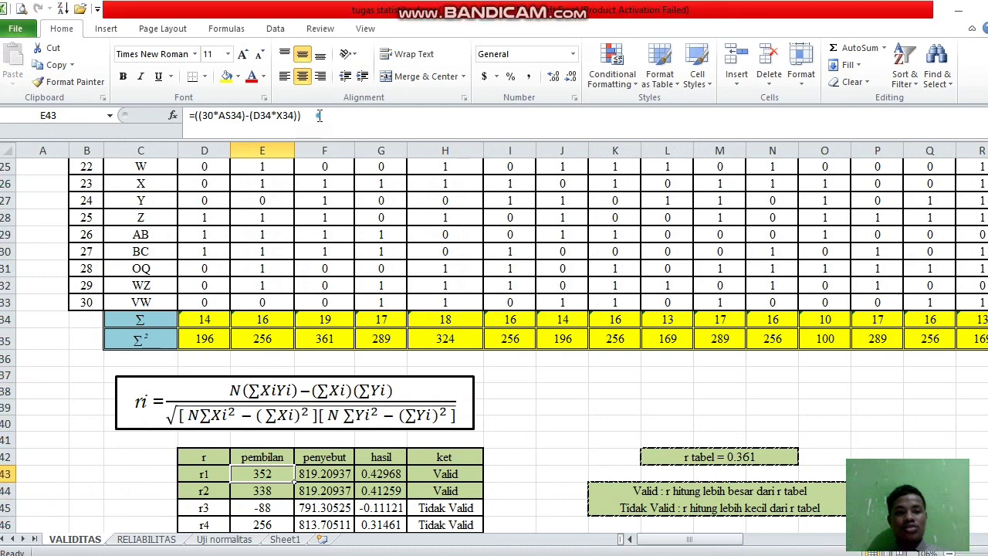
click(313, 78)
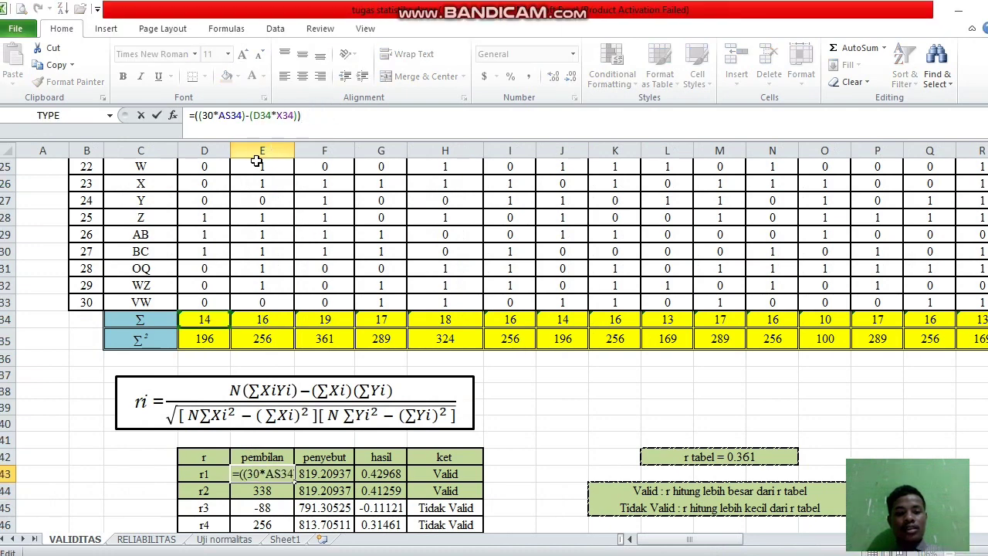
key(Left)
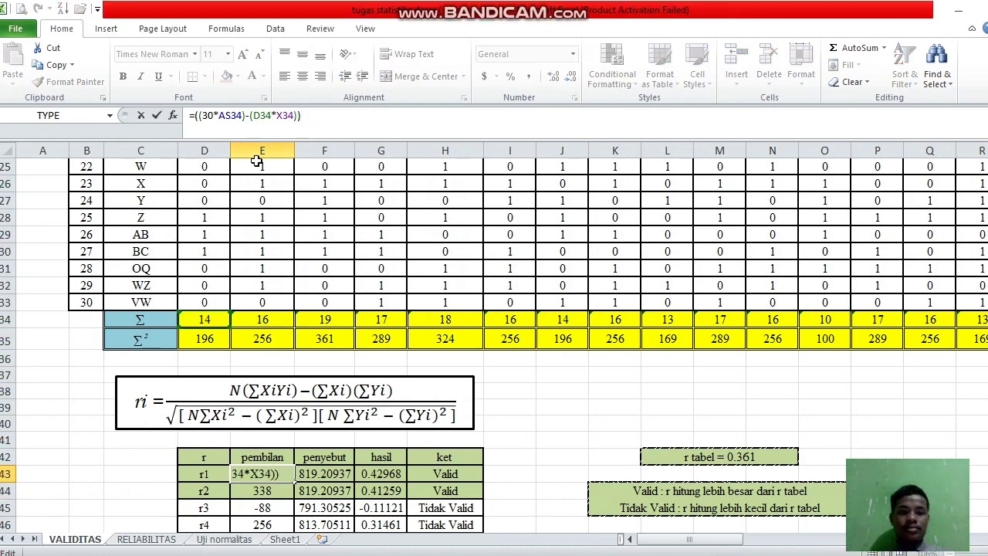
key(Return)
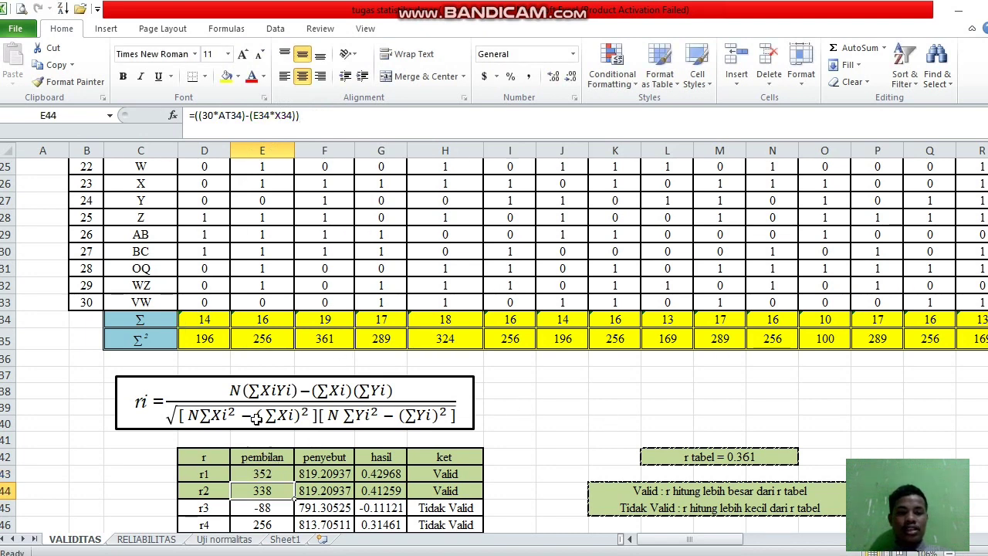
key(F2)
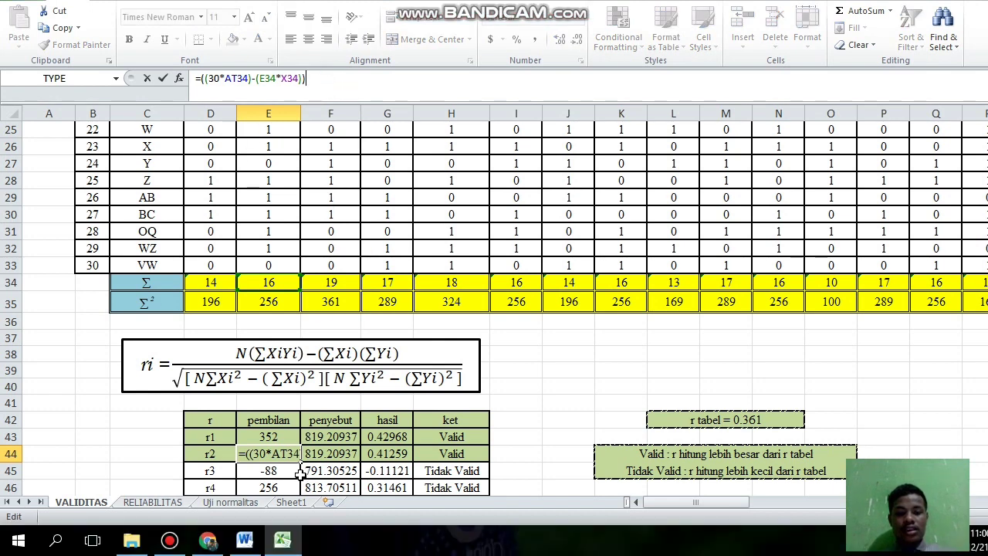
key(Return)
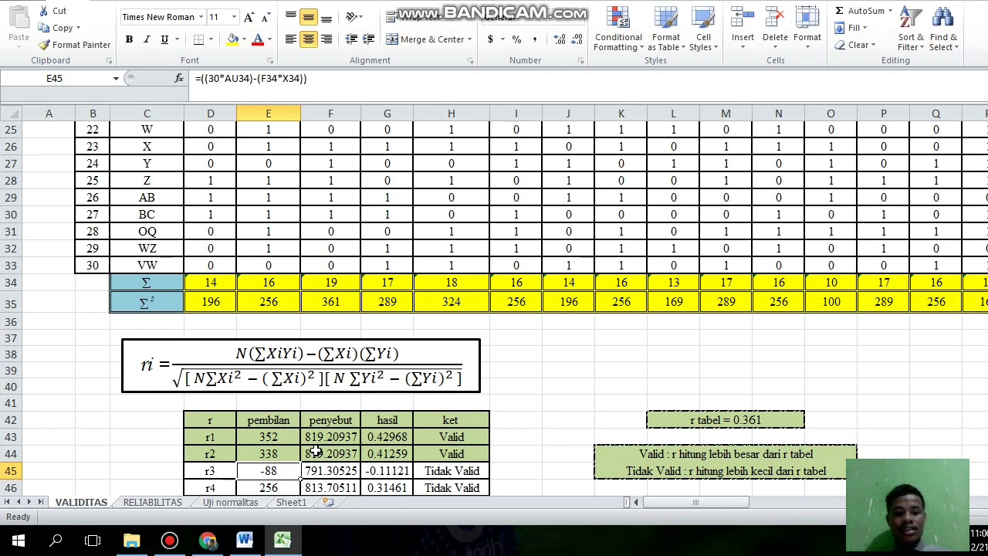
Examine the r1 penyebut formula in F43 and locate the X1² column with the total in Y34 that it refers to
click(331, 435)
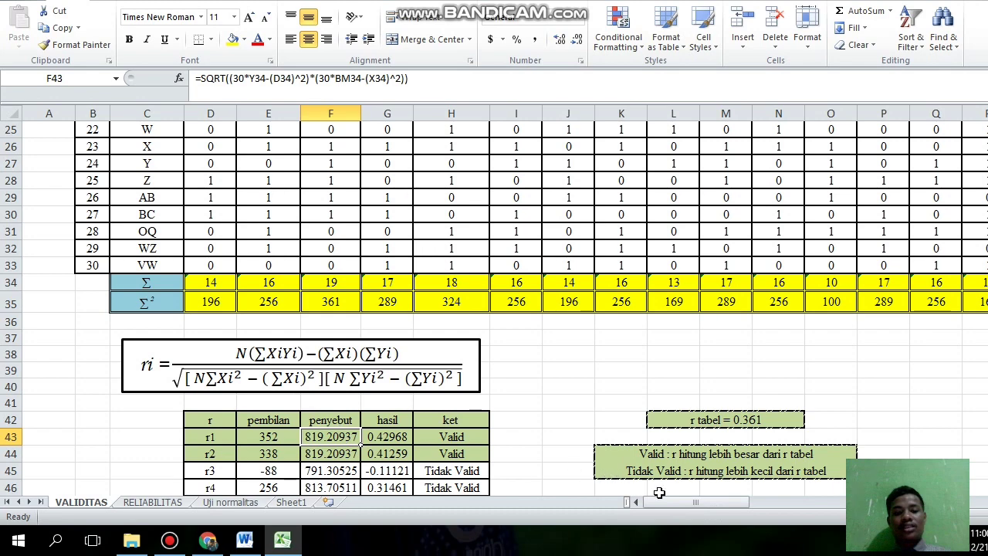
drag(669, 500, 719, 494)
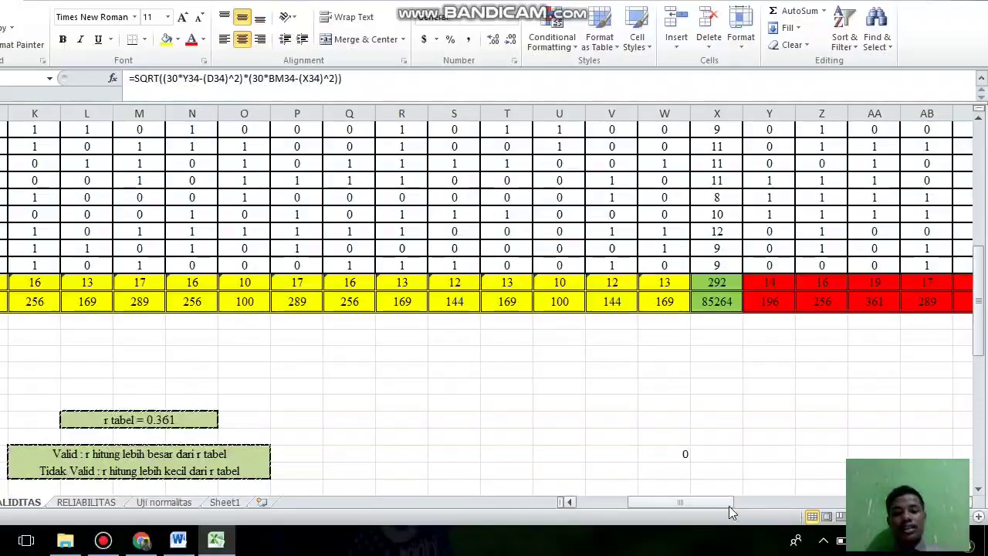
drag(750, 506, 709, 487)
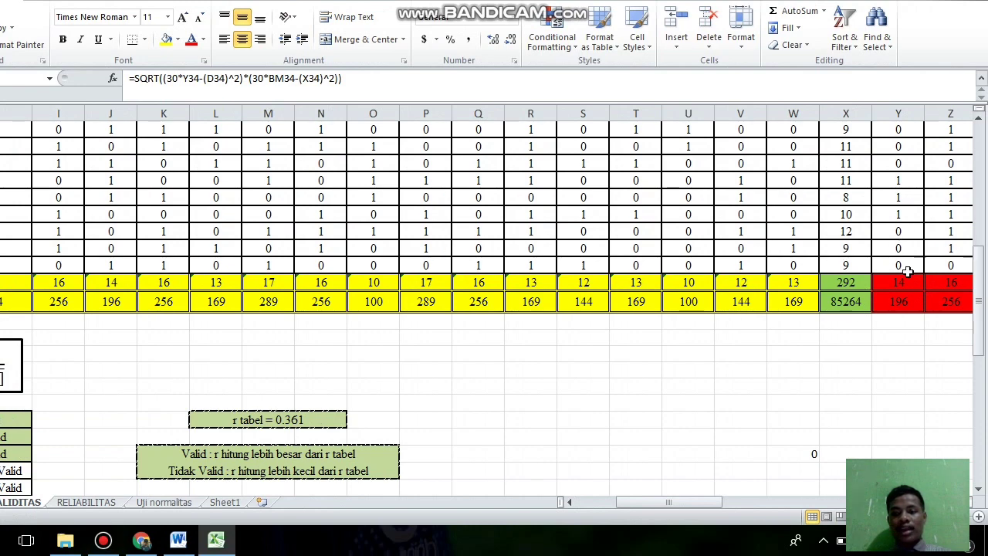
scroll(904, 268, up, 10)
scroll(902, 266, down, 1)
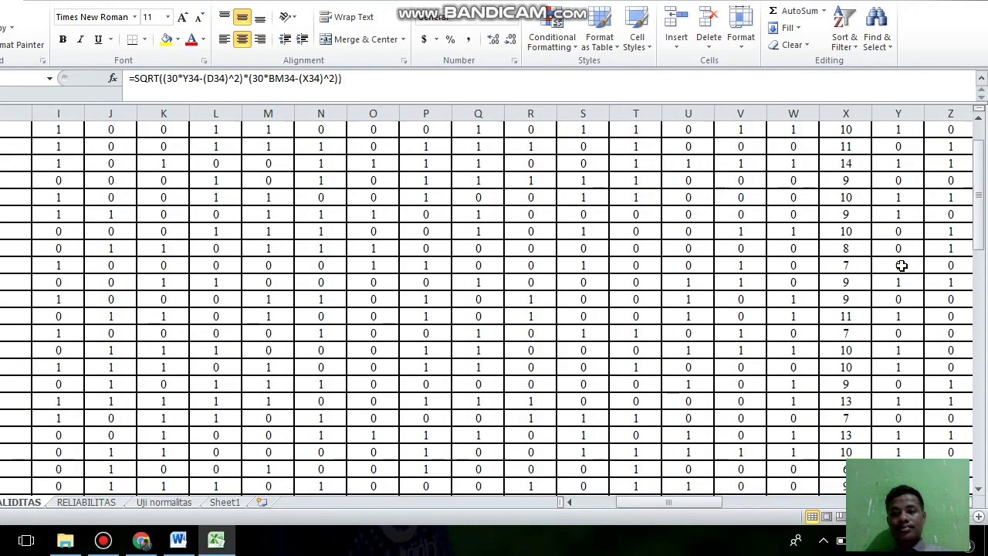
scroll(902, 265, down, 3)
scroll(901, 265, up, 6)
scroll(901, 270, down, 5)
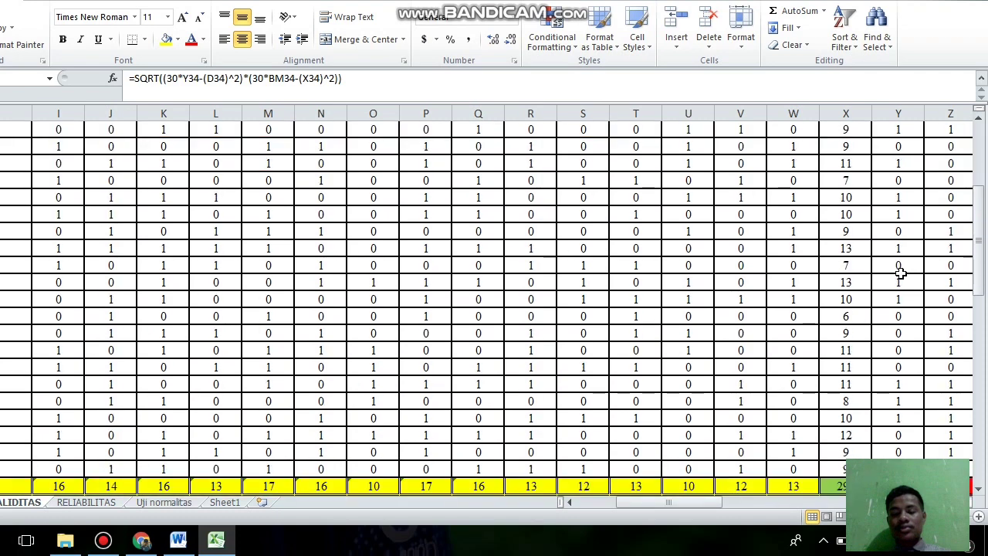
scroll(901, 273, down, 8)
Compare the denominator term (∑Xi)² in the ri formula with the X1 total in D34 and its square in D35
drag(678, 505, 491, 495)
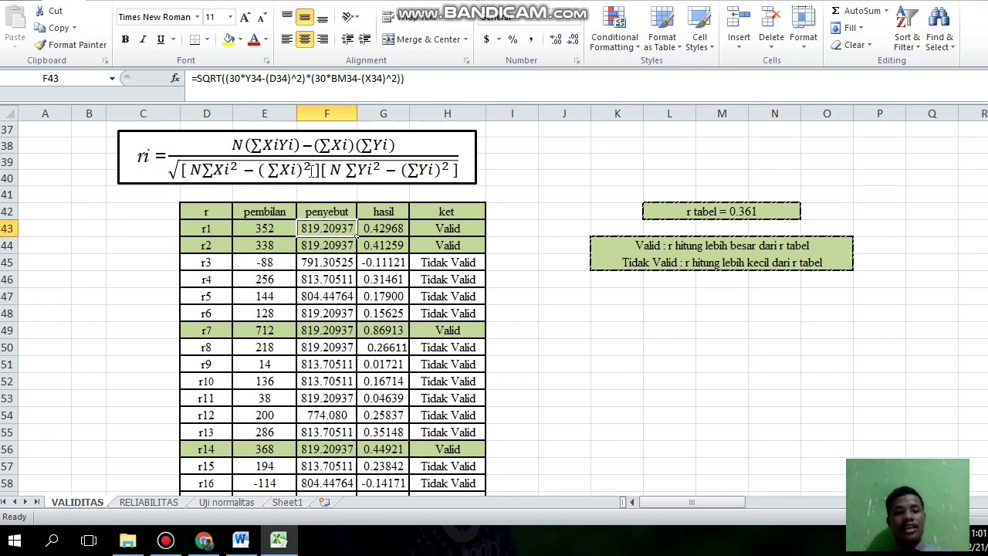
scroll(315, 178, up, 1)
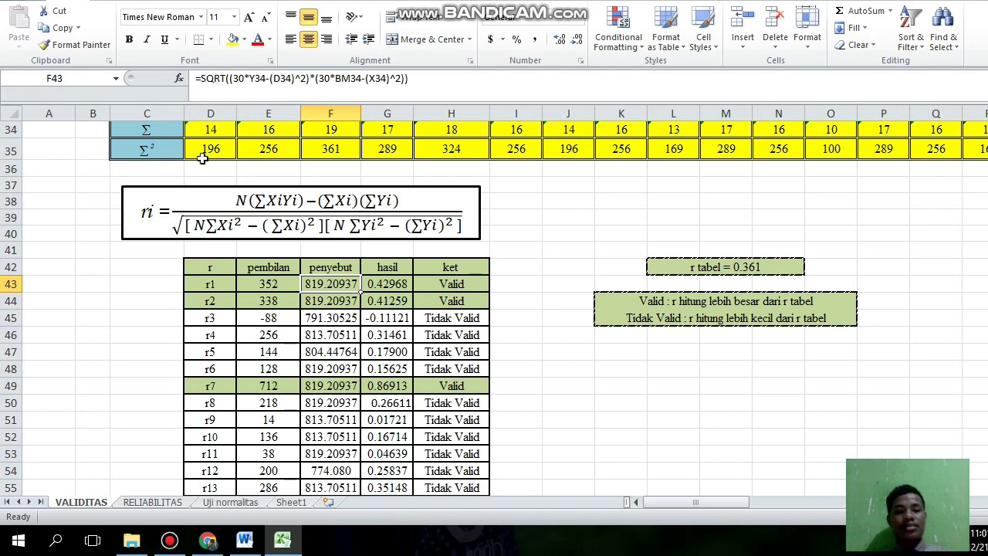
scroll(205, 159, up, 1)
scroll(212, 193, up, 5)
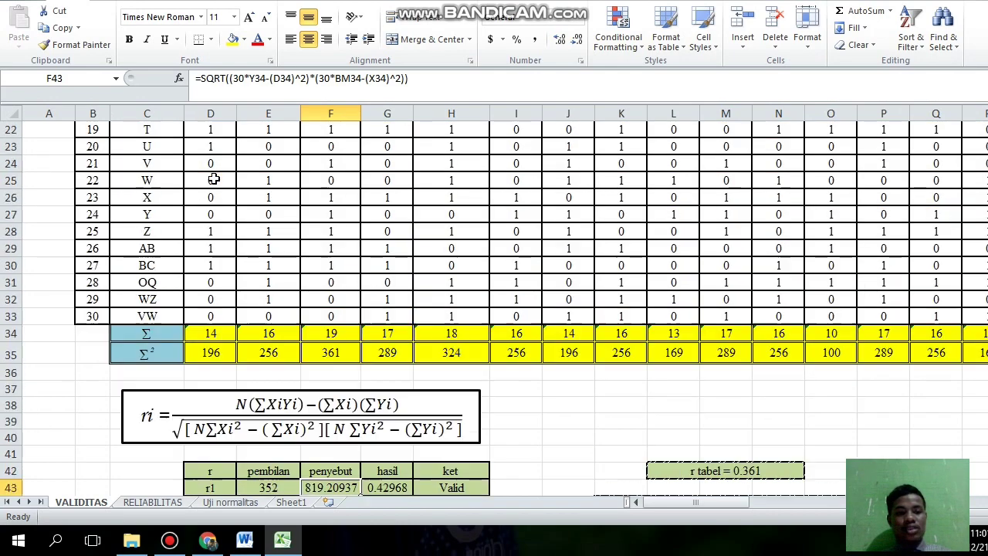
scroll(223, 214, down, 3)
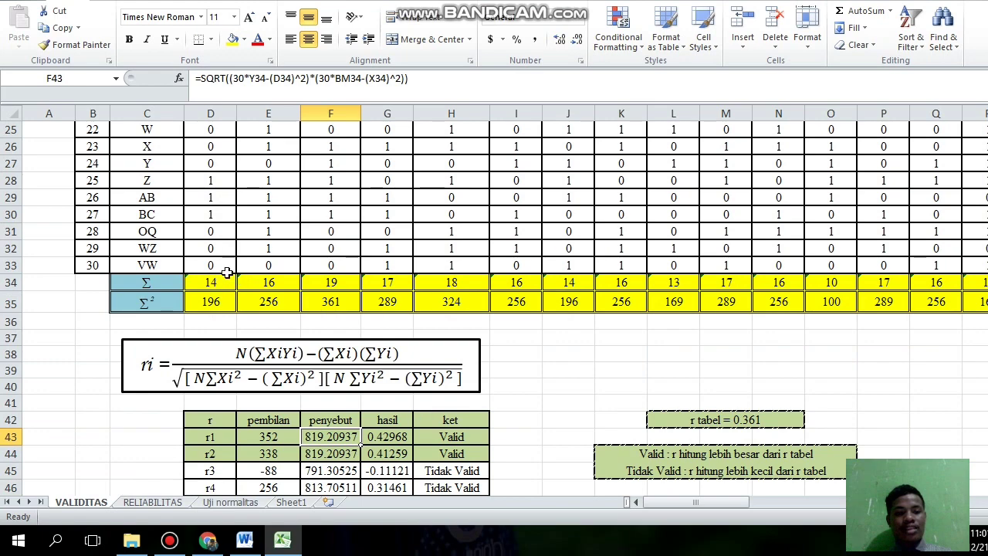
scroll(207, 274, down, 1)
click(203, 228)
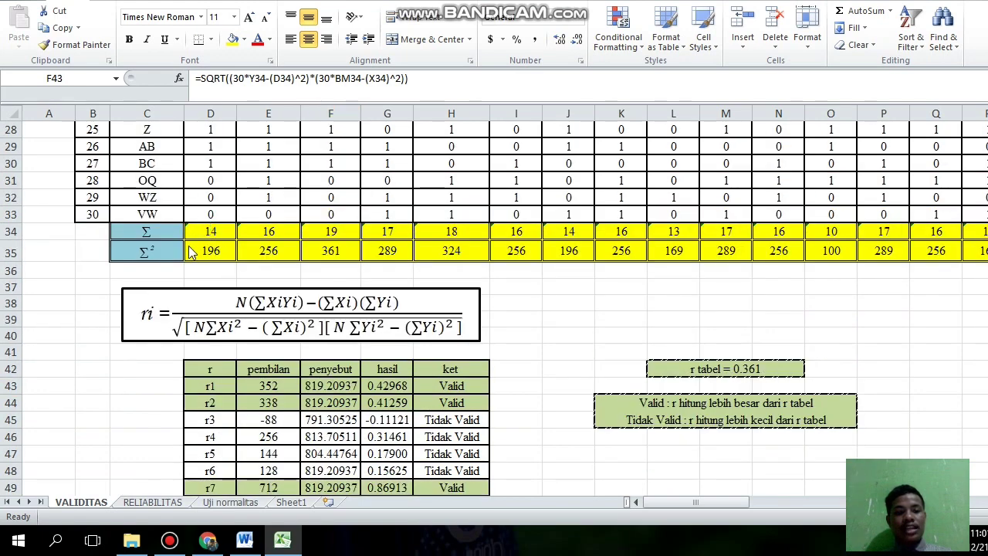
click(200, 231)
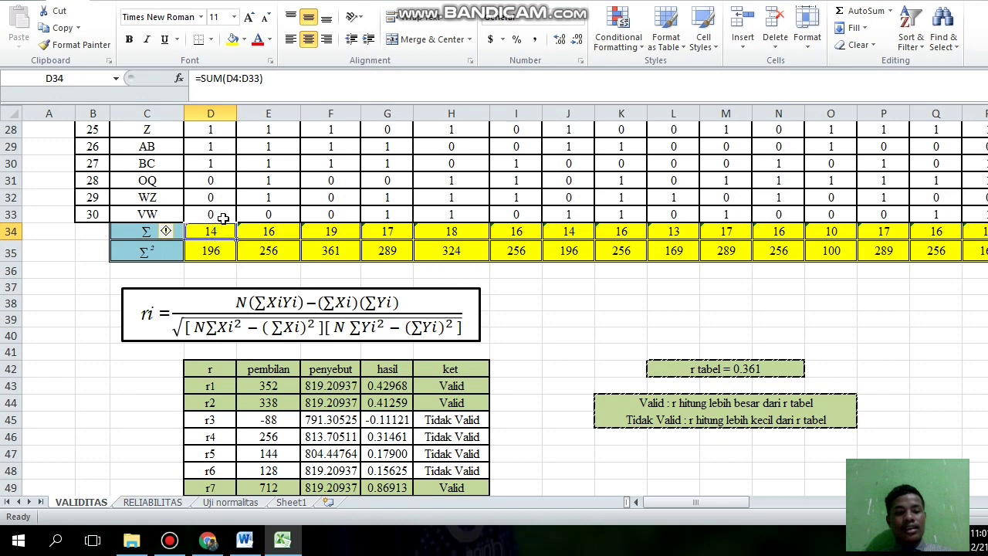
click(222, 249)
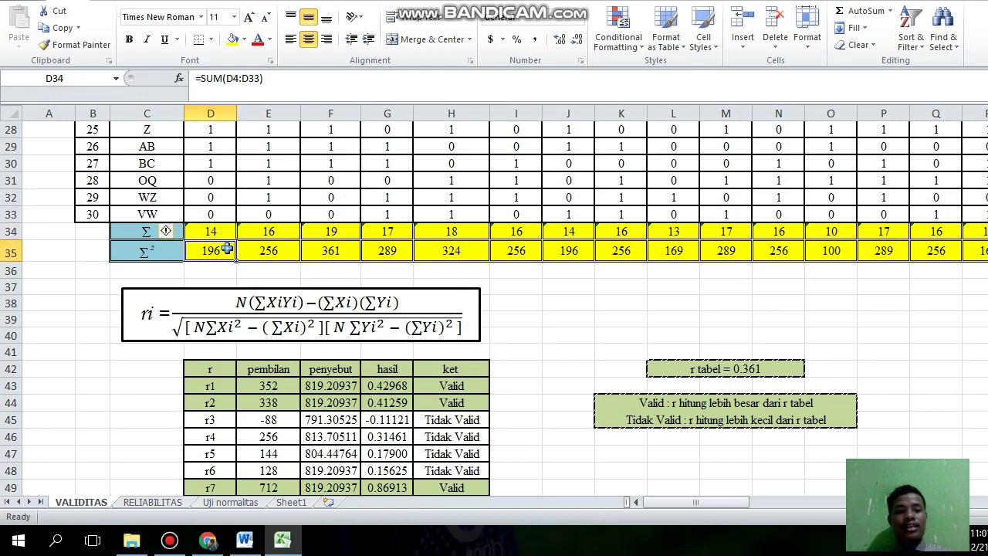
scroll(228, 250, down, 1)
scroll(232, 247, down, 1)
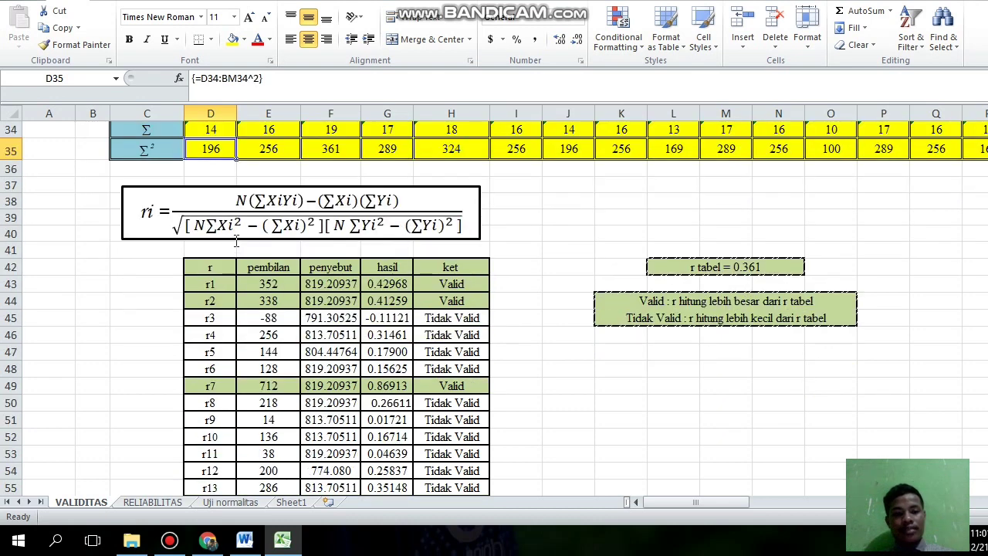
scroll(491, 353, down, 1)
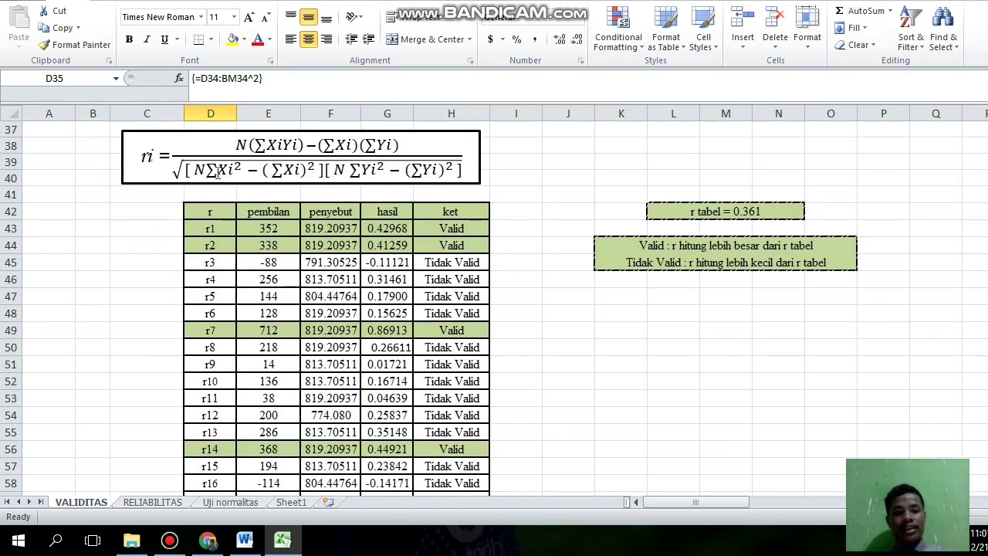
Locate the Y² column and its total in BM34, which supplies ∑Yi² in the denominator
scroll(217, 175, up, 2)
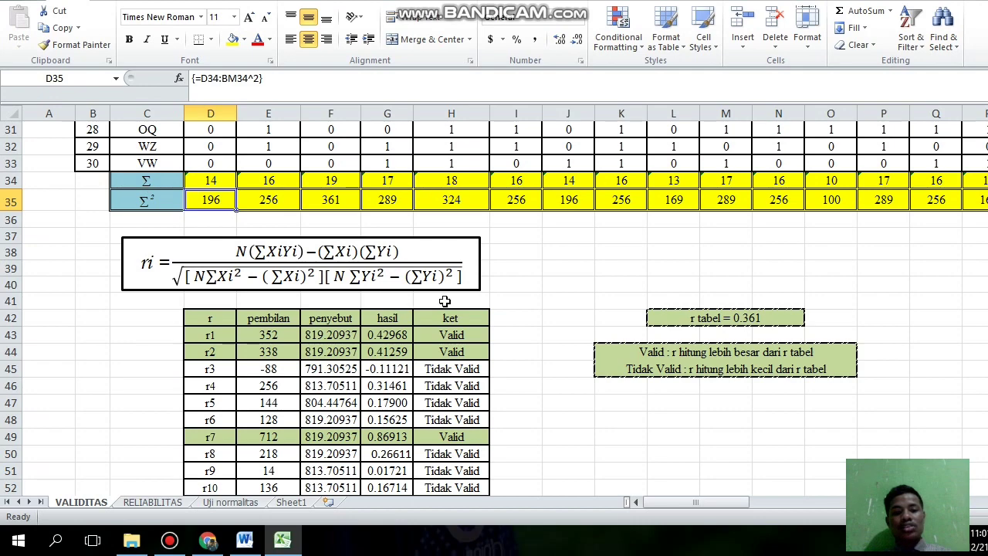
scroll(667, 419, down, 3)
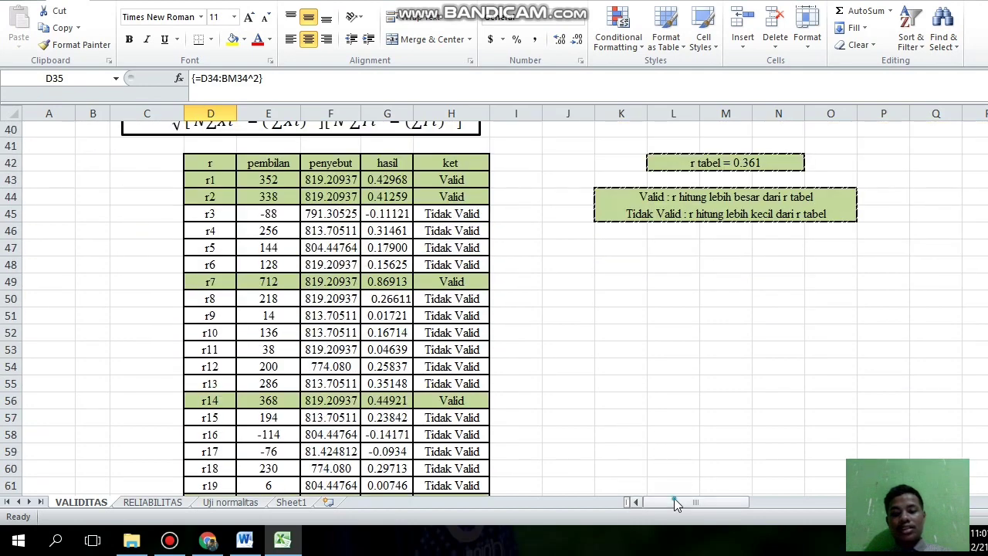
drag(674, 502, 821, 283)
scroll(856, 417, up, 6)
scroll(821, 342, up, 8)
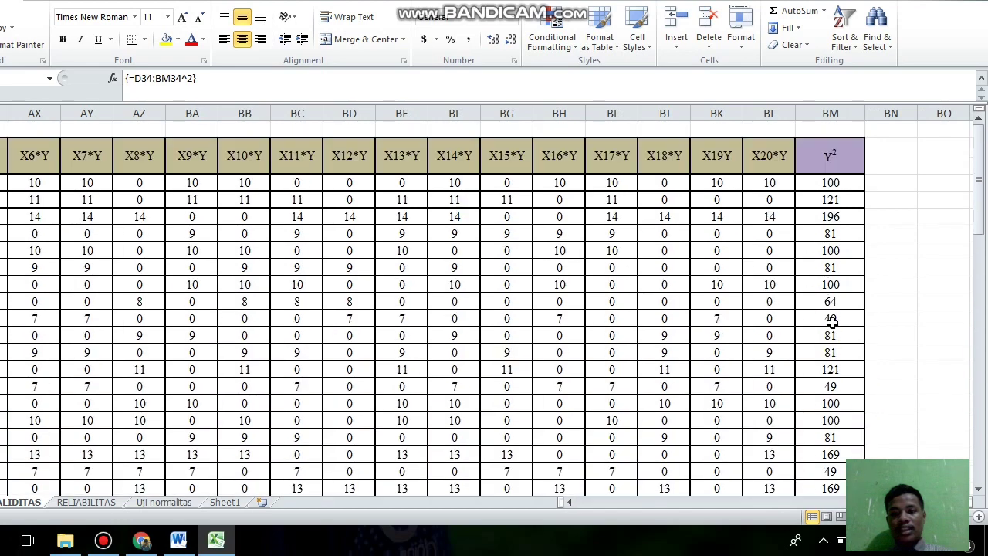
scroll(827, 326, down, 5)
scroll(837, 439, down, 2)
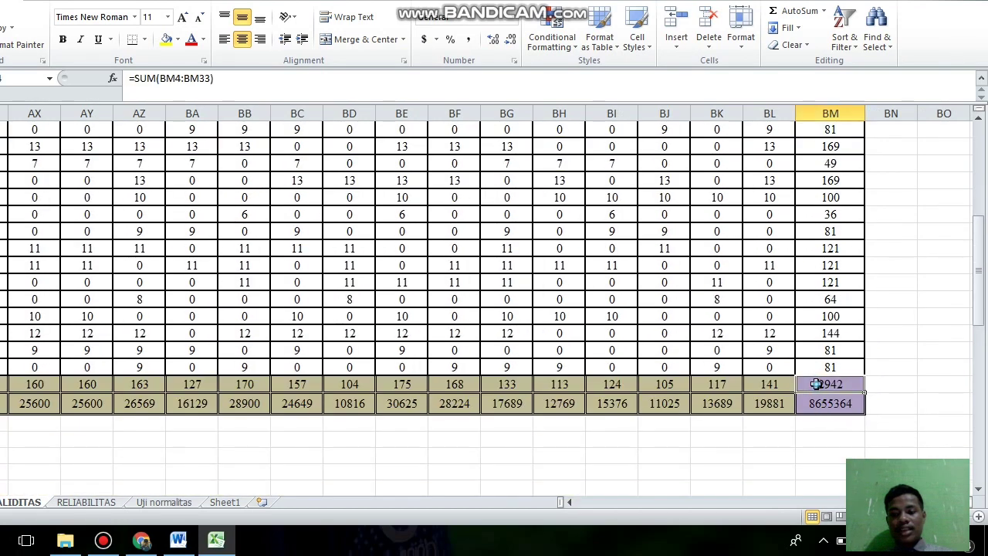
click(821, 384)
Check the Y total in X34 and its square in X35 against the (∑Yi)² term of the ri formula
drag(849, 503, 632, 501)
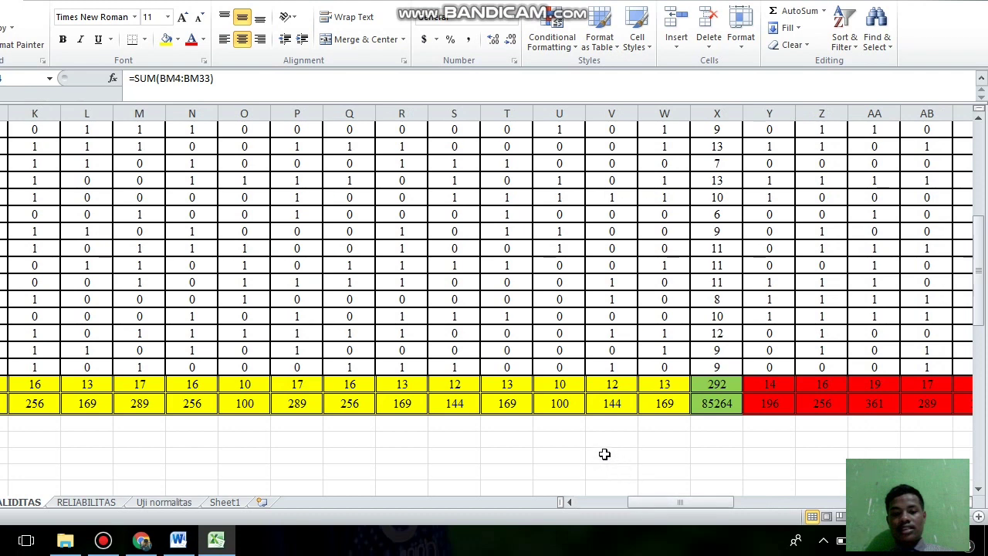
click(710, 384)
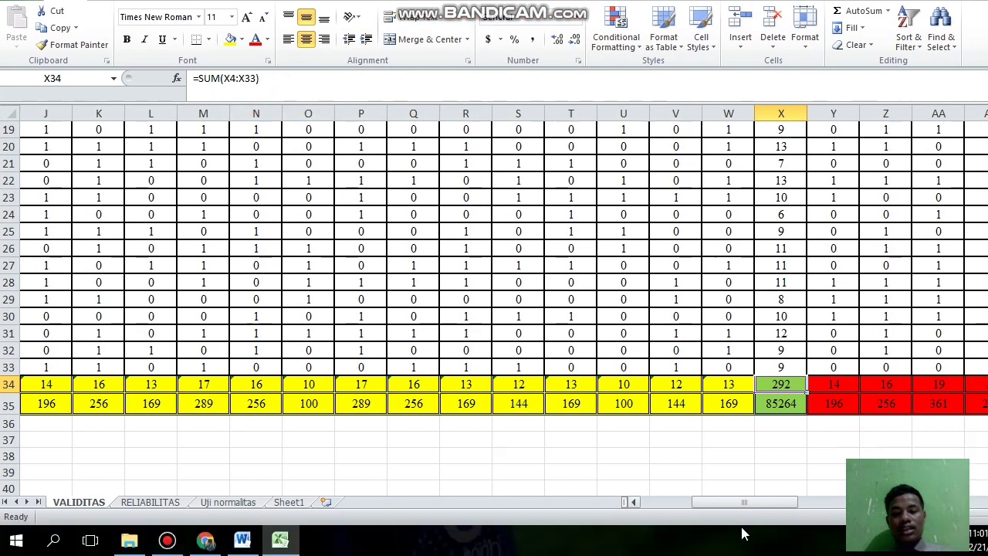
click(771, 409)
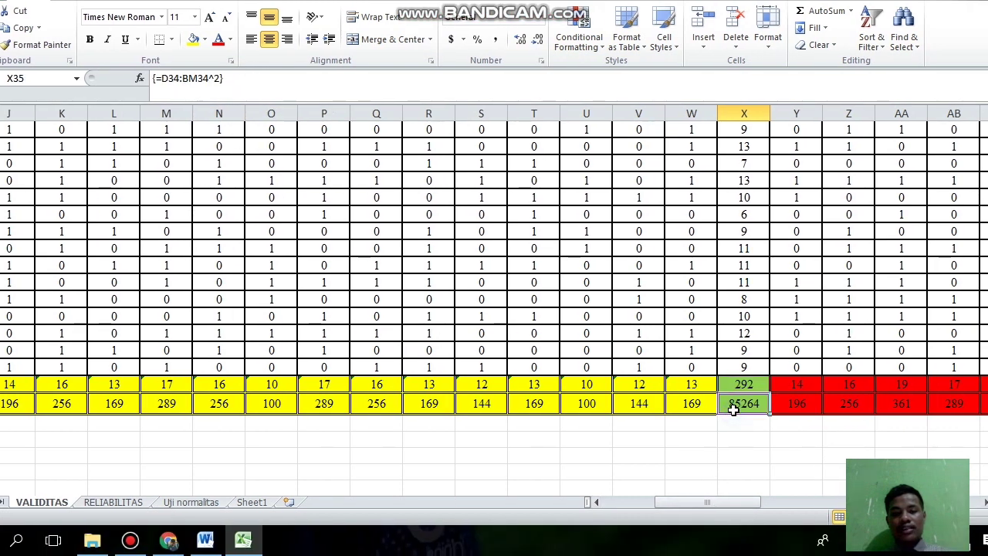
click(697, 491)
drag(701, 506, 623, 504)
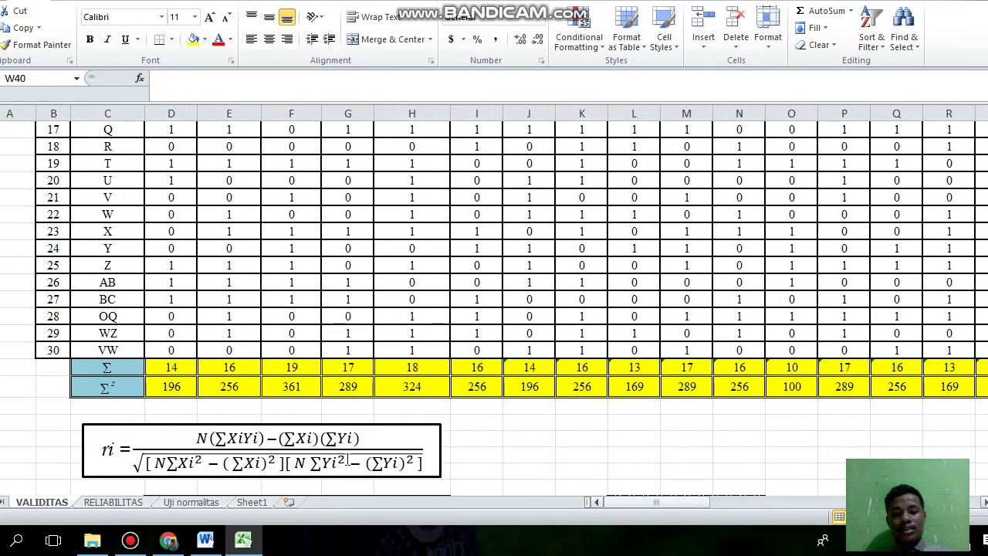
Open the r1 penyebut formula in F43 to review its cell references against the ri denominator, and leave it unchanged
scroll(340, 448, down, 2)
click(312, 422)
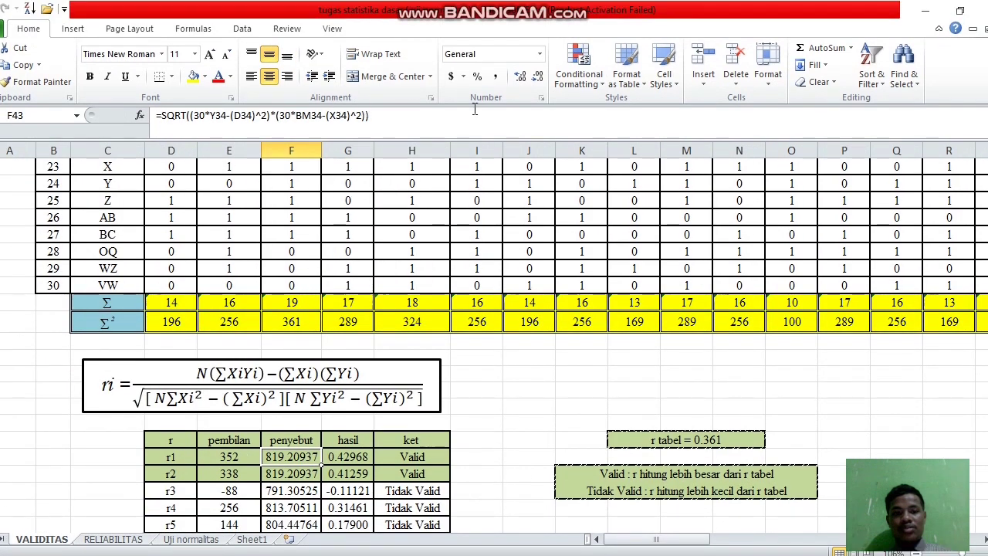
click(441, 80)
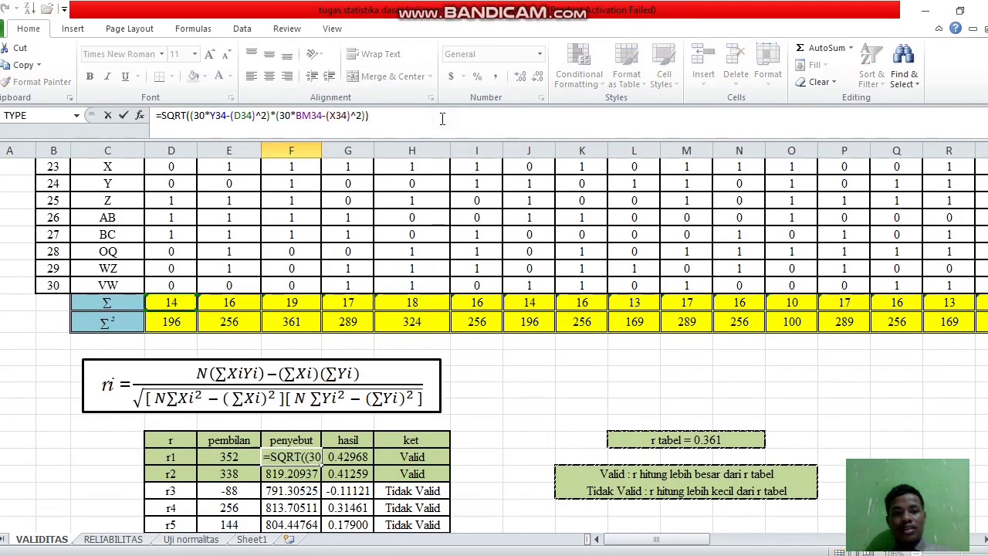
click(444, 117)
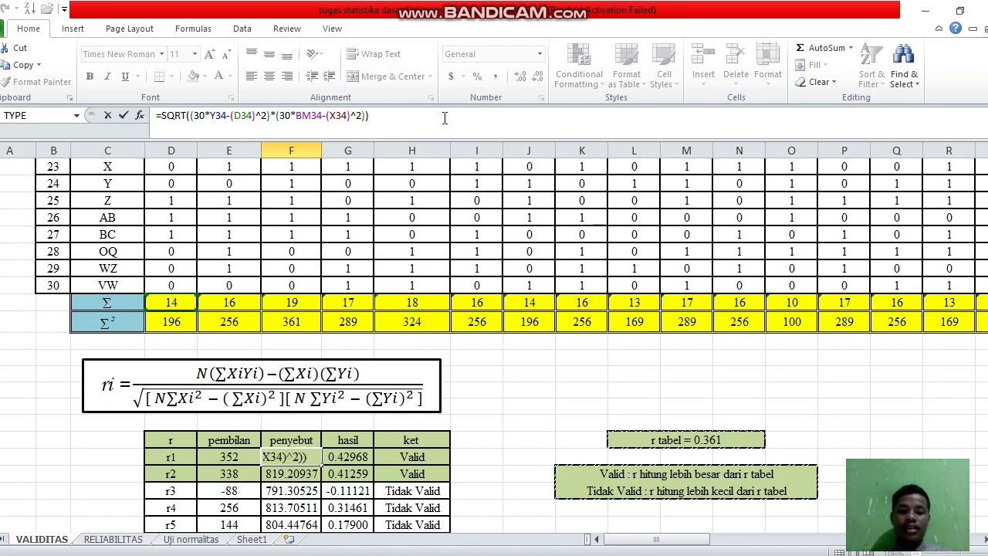
key(Return)
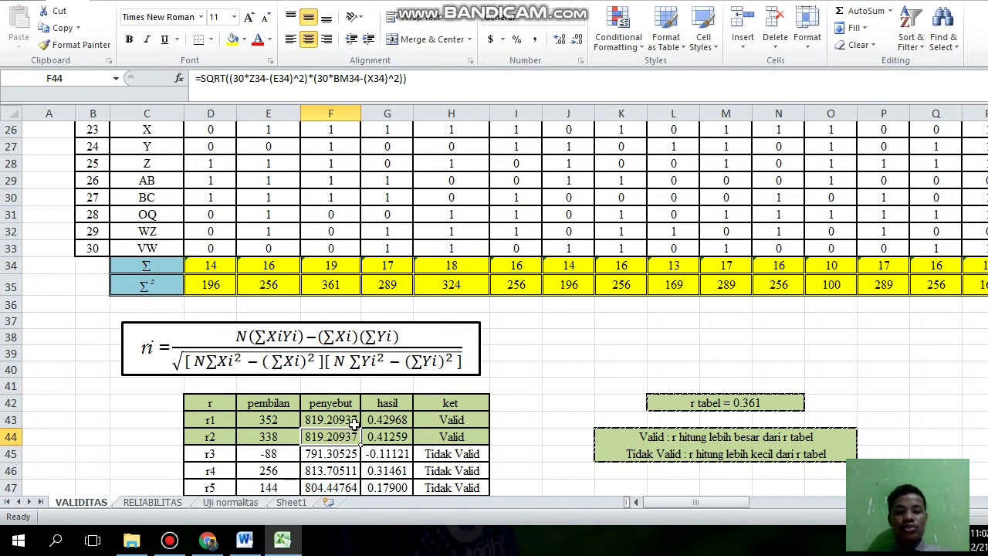
Examine the r1 hasil formula in G43, comparing it with the pembilan and penyebut cells it combines
click(278, 420)
click(320, 422)
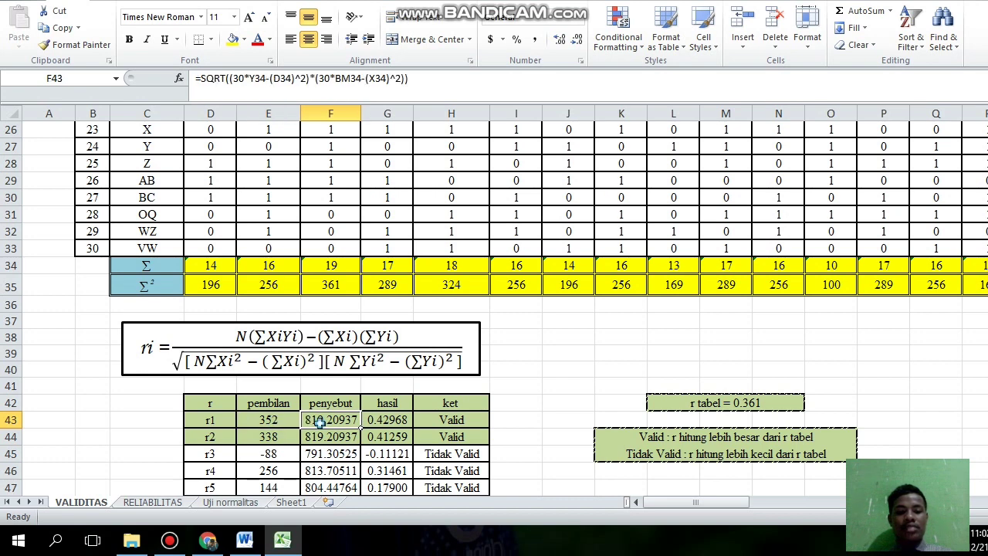
click(386, 420)
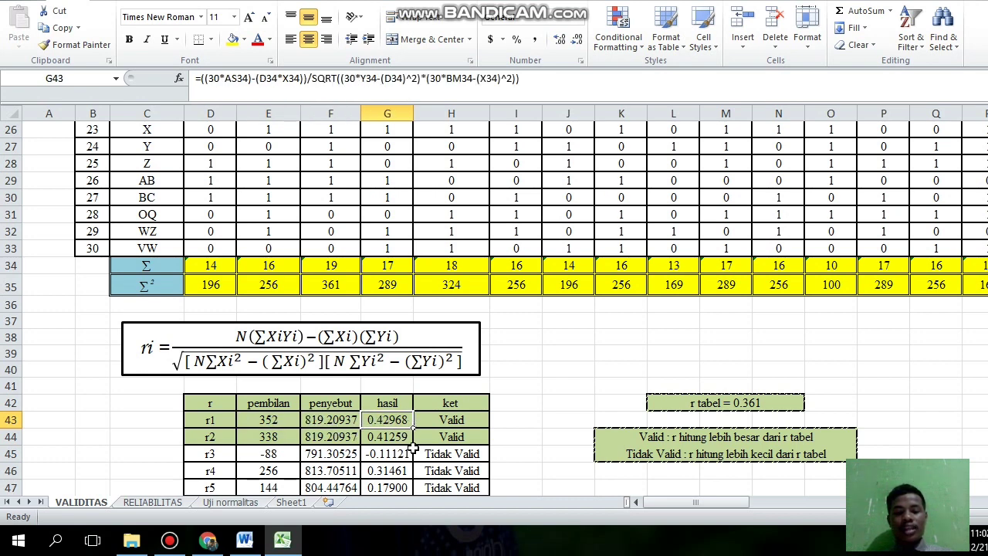
scroll(278, 431, down, 2)
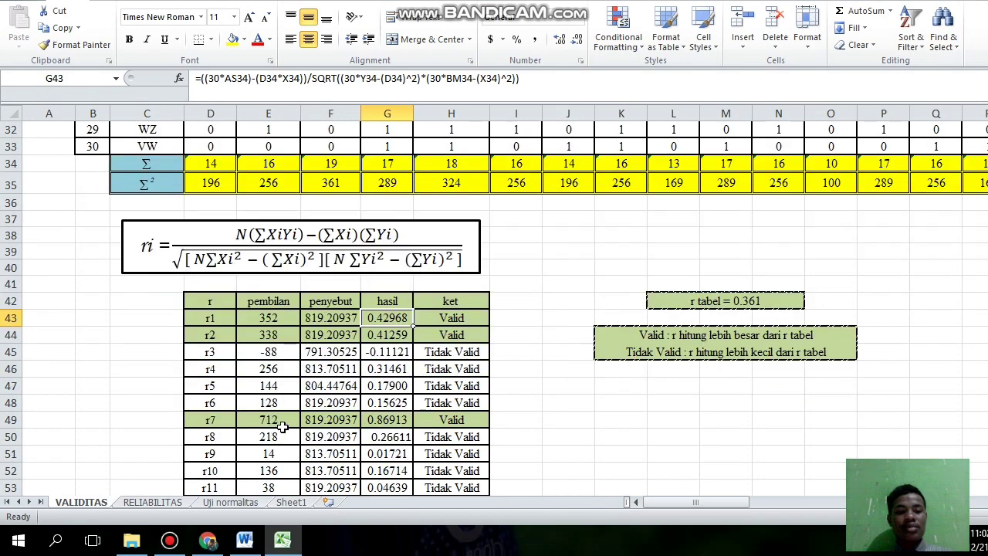
scroll(214, 387, up, 2)
scroll(375, 372, down, 2)
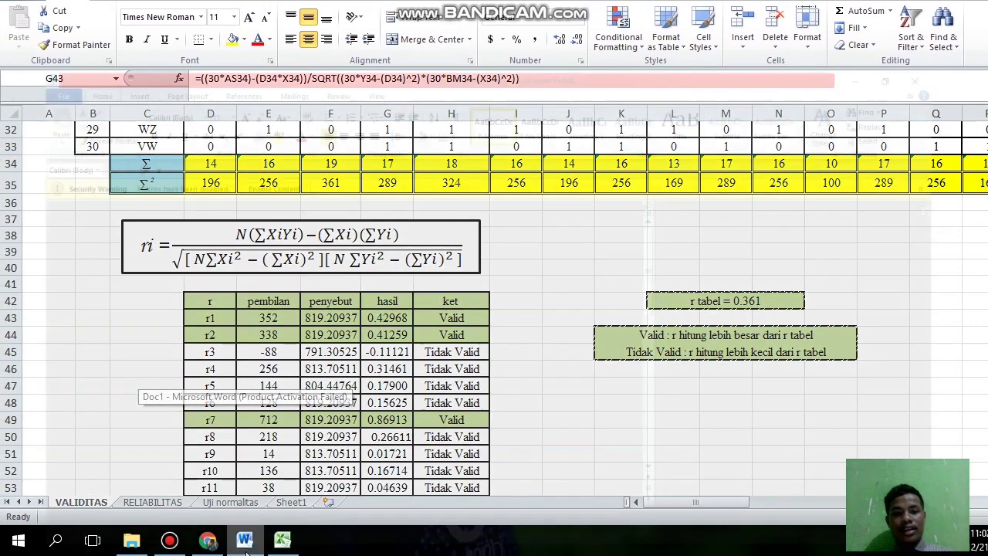
Look up the r table value for N = 30 at the 5% level in the Word document, and return to the Excel workbook
click(247, 463)
scroll(438, 381, down, 1)
scroll(439, 381, down, 4)
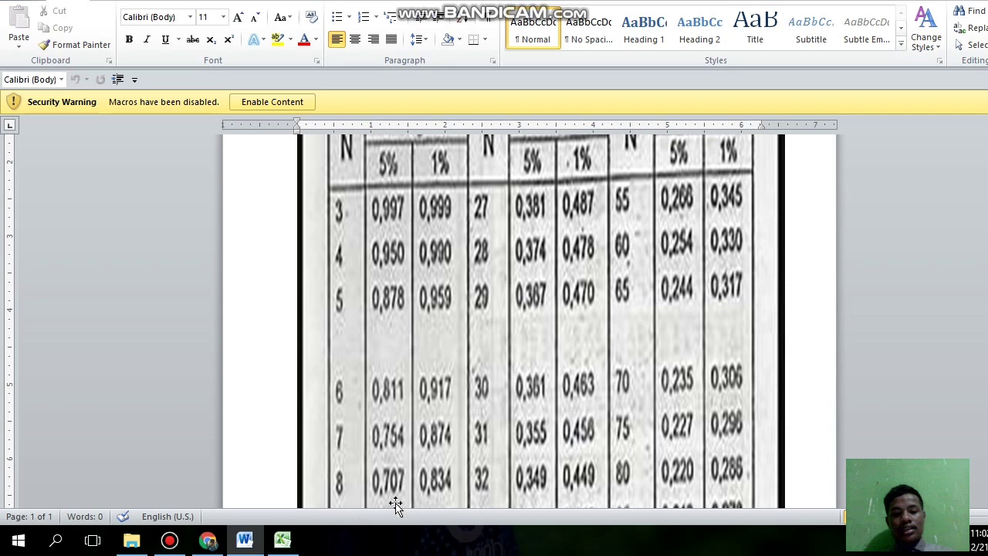
click(282, 540)
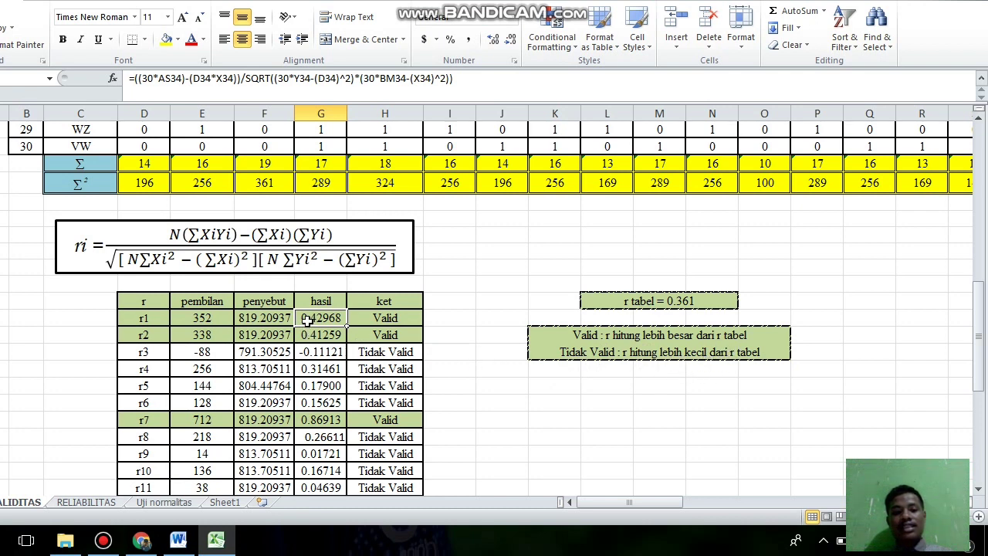
Compare the r1 hasil in G43 with the r tabel value in L42 to judge the item's validity
click(690, 302)
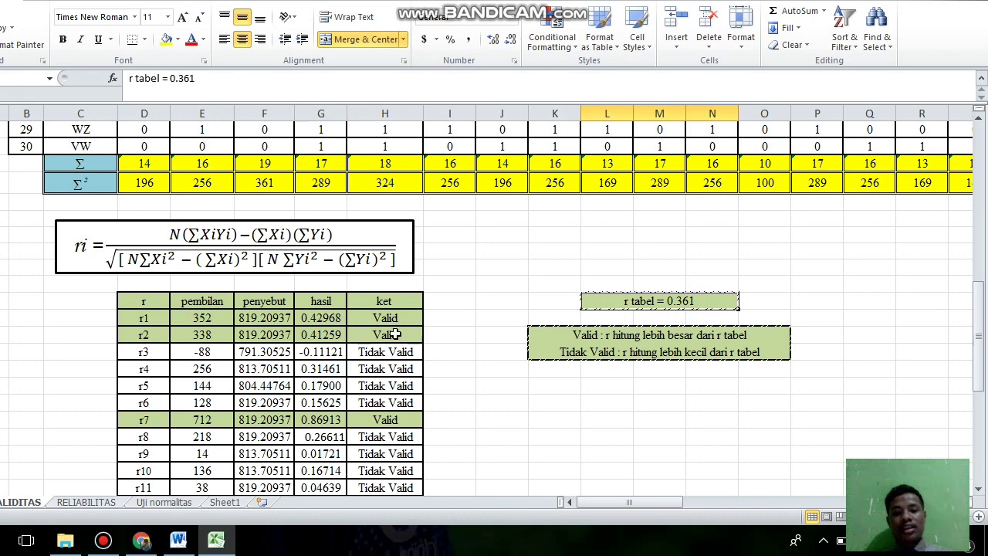
click(332, 320)
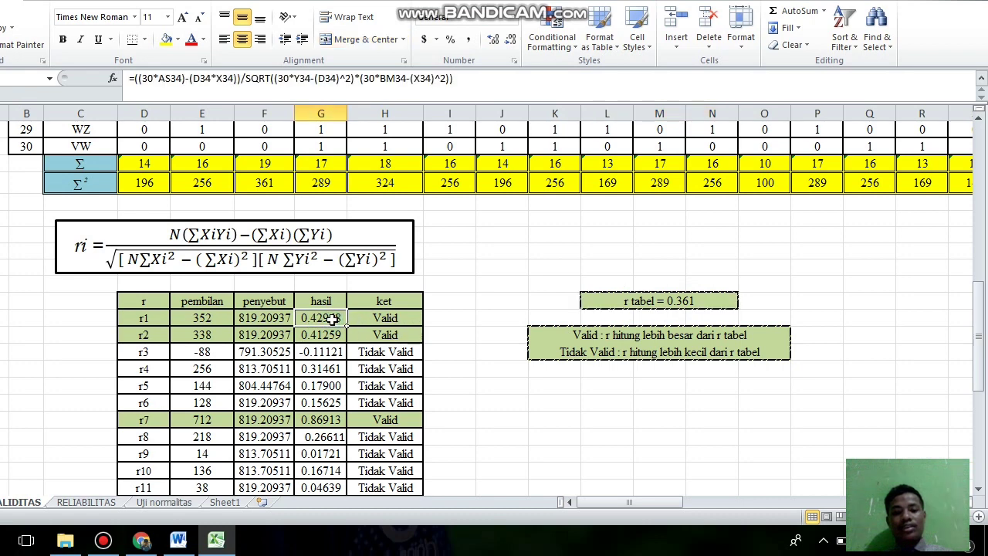
click(636, 305)
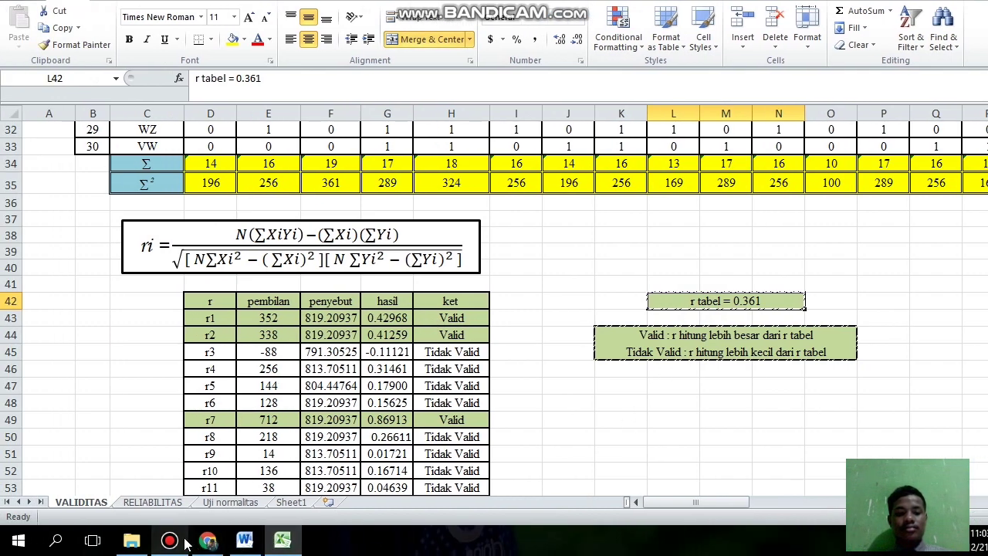
click(116, 540)
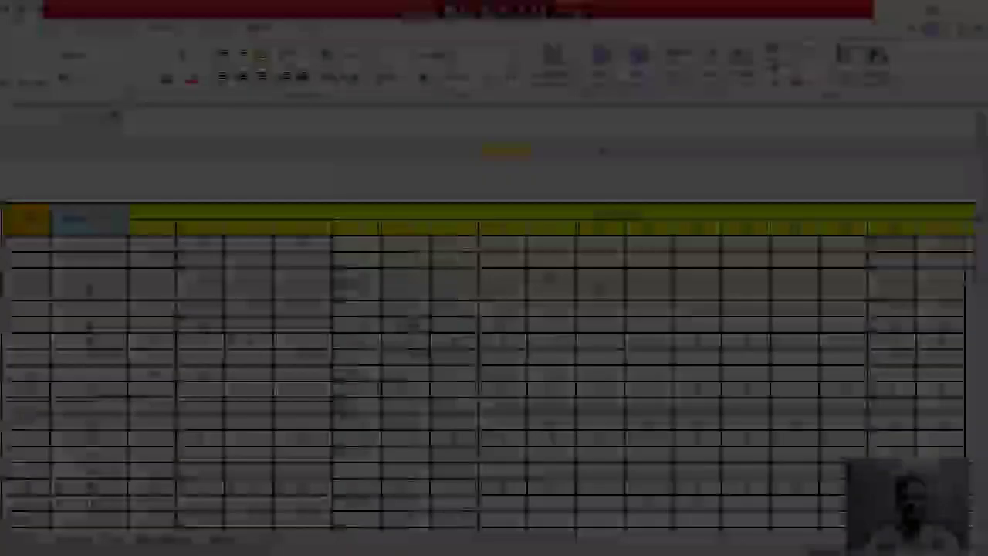
Review the RELIABILITAS sheet's formula area and its Butir soal columns from item 1 in D5 to item 20 in W5
scroll(408, 327, down, 5)
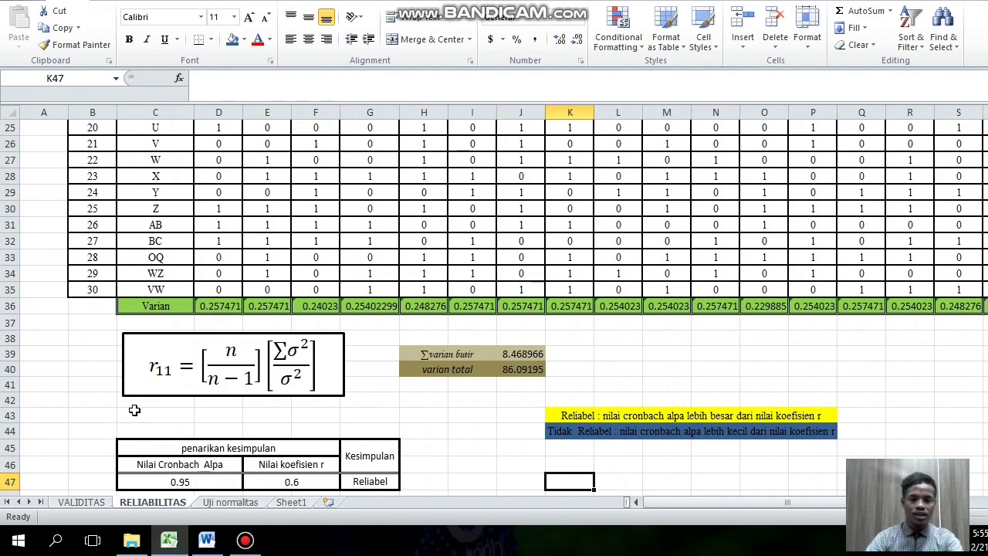
scroll(208, 319, up, 8)
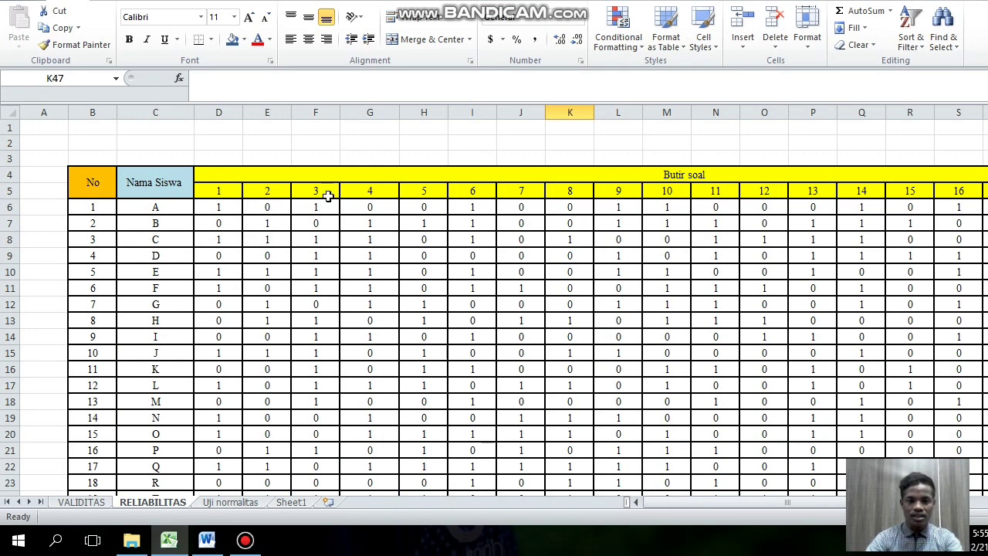
click(219, 193)
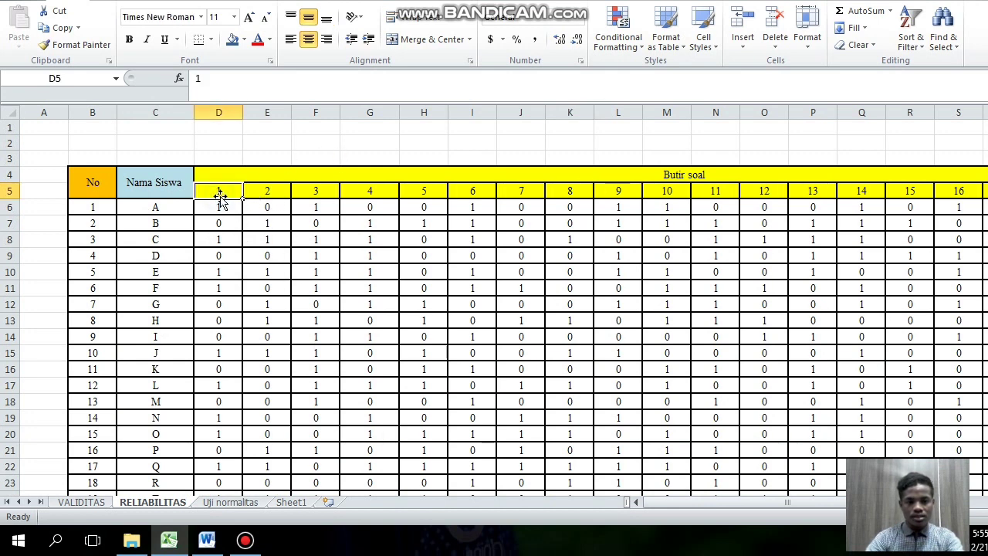
mouse_move(764, 502)
mouse_down()
mouse_move(741, 503)
mouse_move(764, 502)
mouse_up()
click(854, 192)
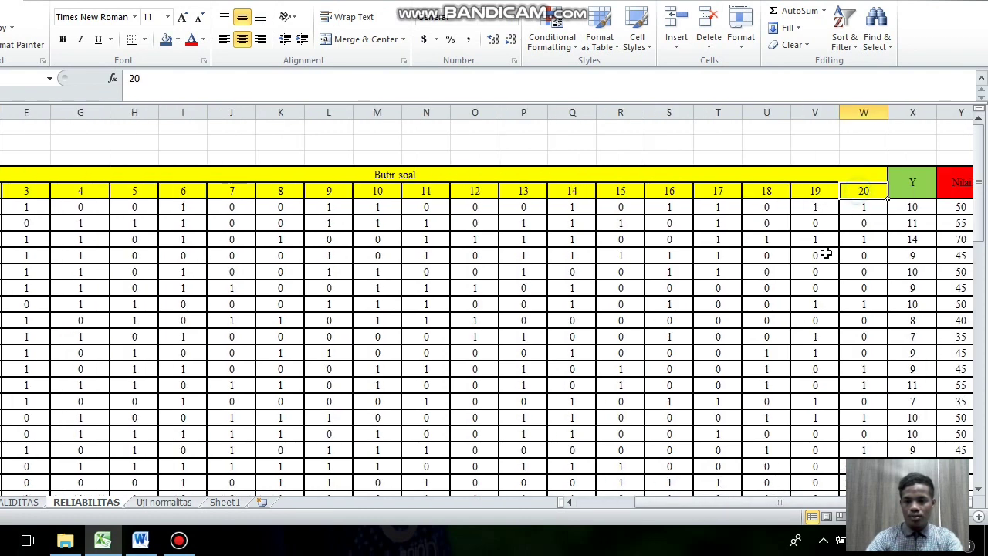
Examine the first student's Y score in X6 and the Nilai formula in Y6 that multiplies it by 5
drag(692, 510, 721, 506)
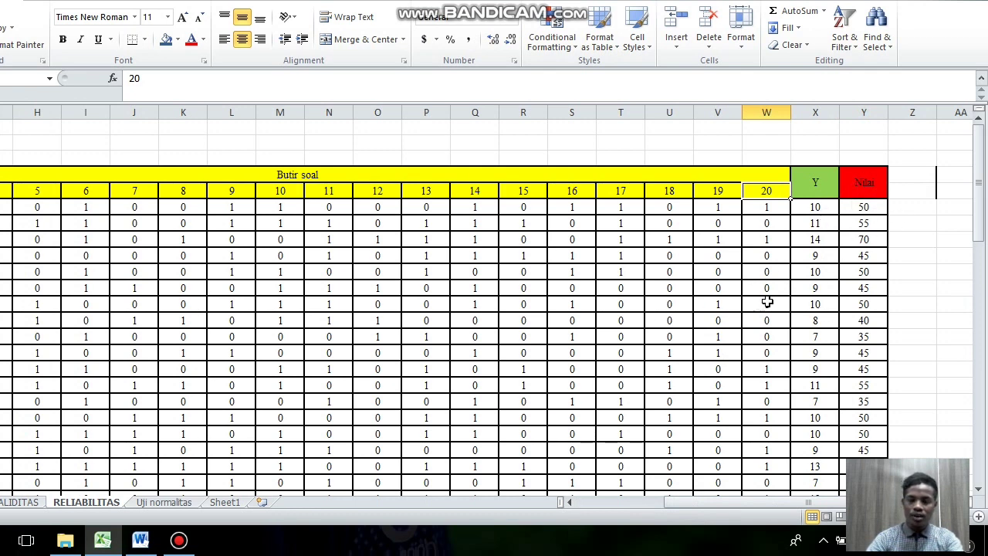
click(850, 209)
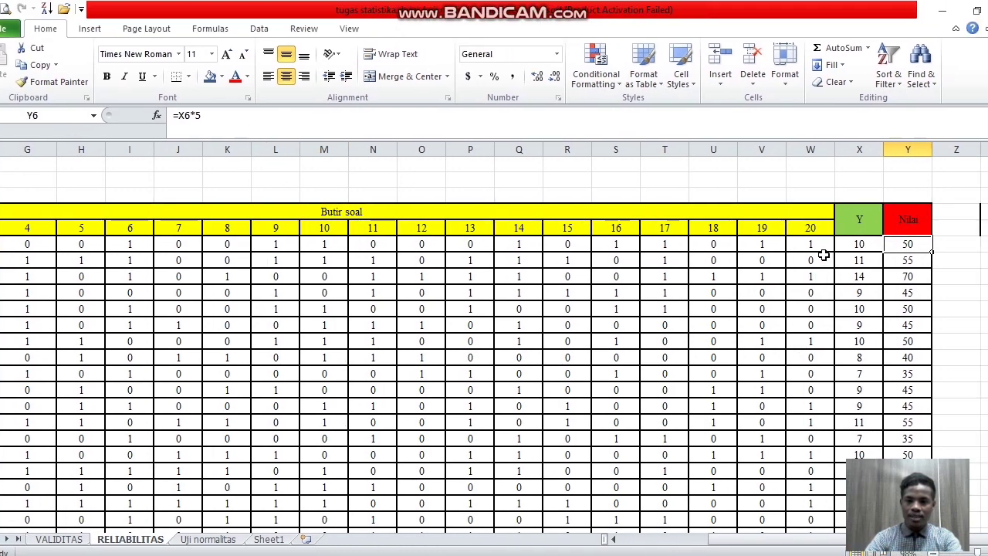
click(853, 244)
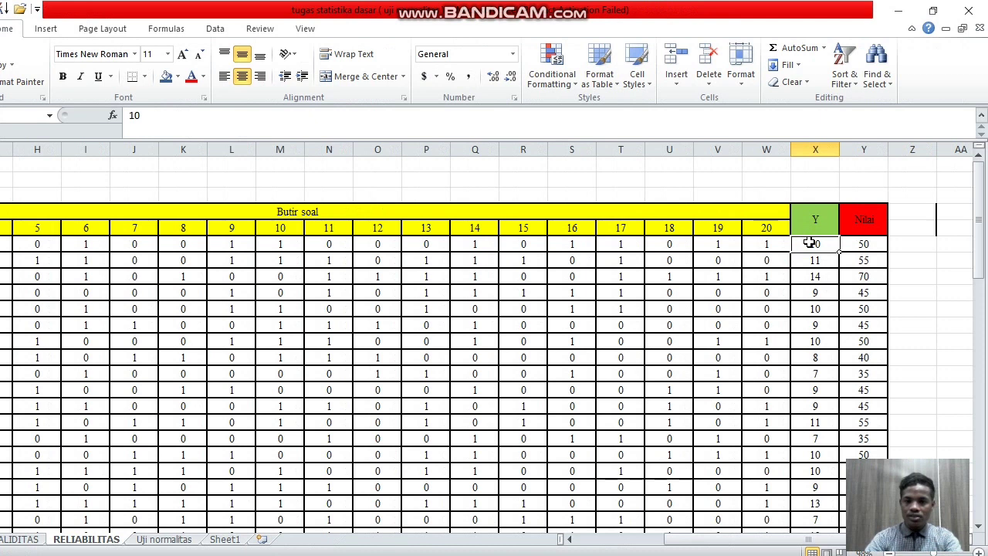
click(853, 245)
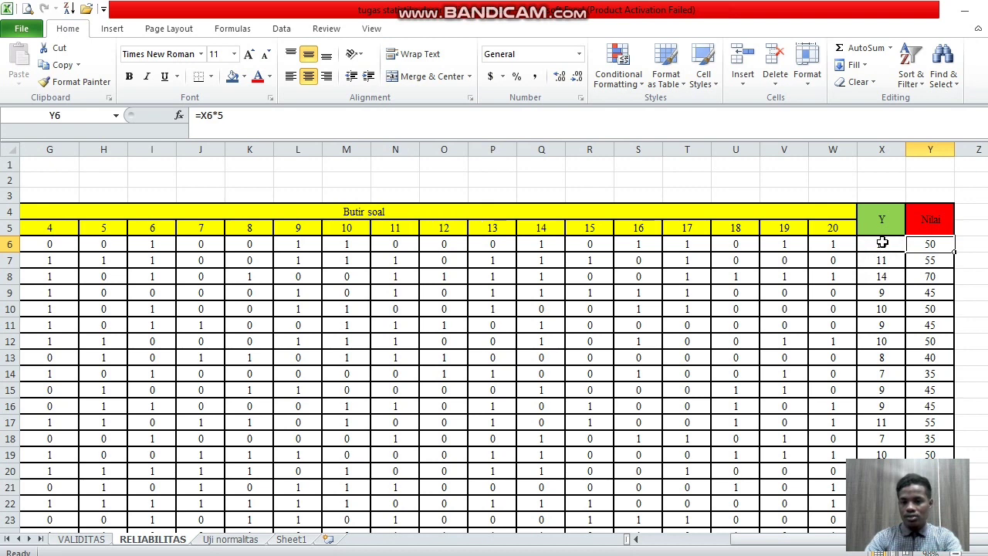
scroll(879, 243, down, 1)
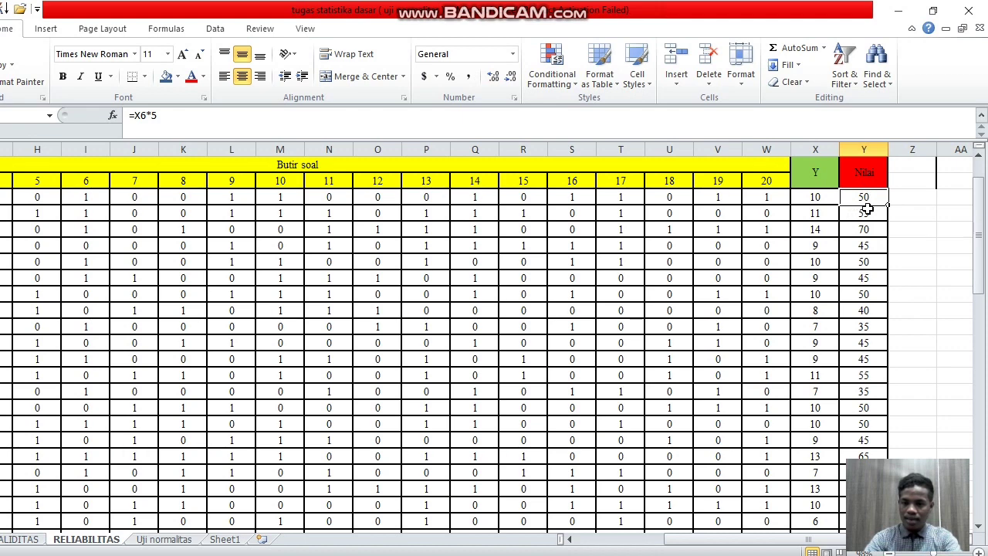
Examine the item 1 variance formula =VAR(D6:D35) in D36 and trace the scores it covers in column D
scroll(868, 209, down, 7)
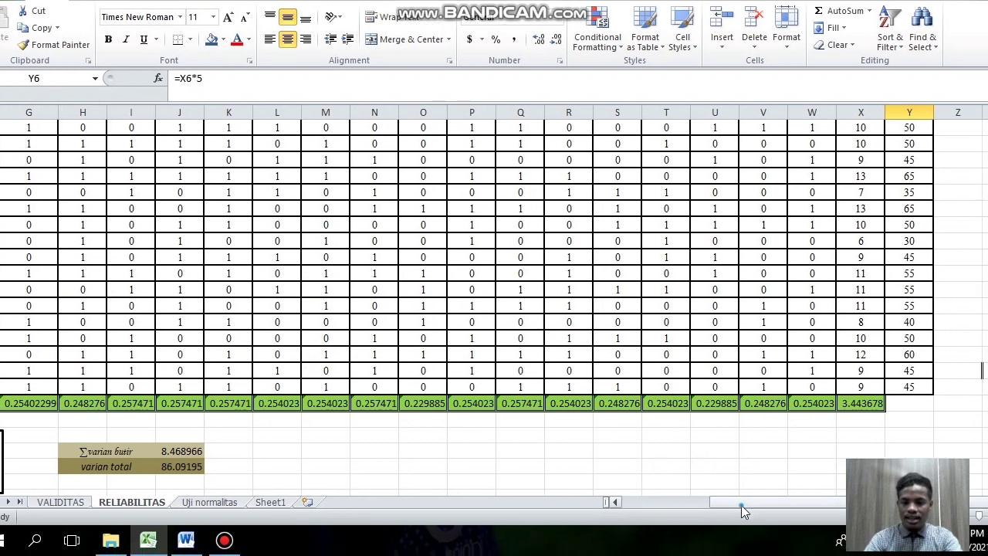
drag(764, 509, 573, 499)
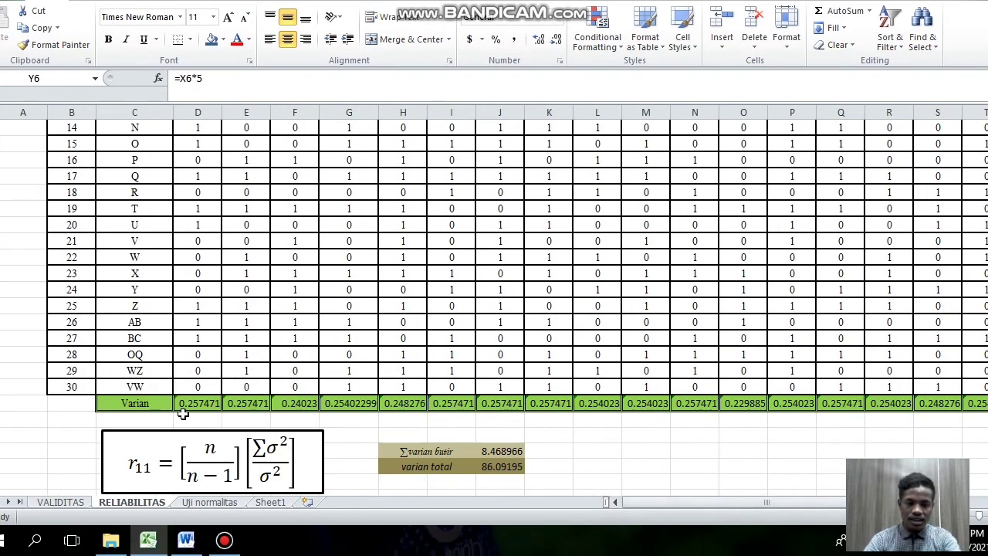
click(217, 403)
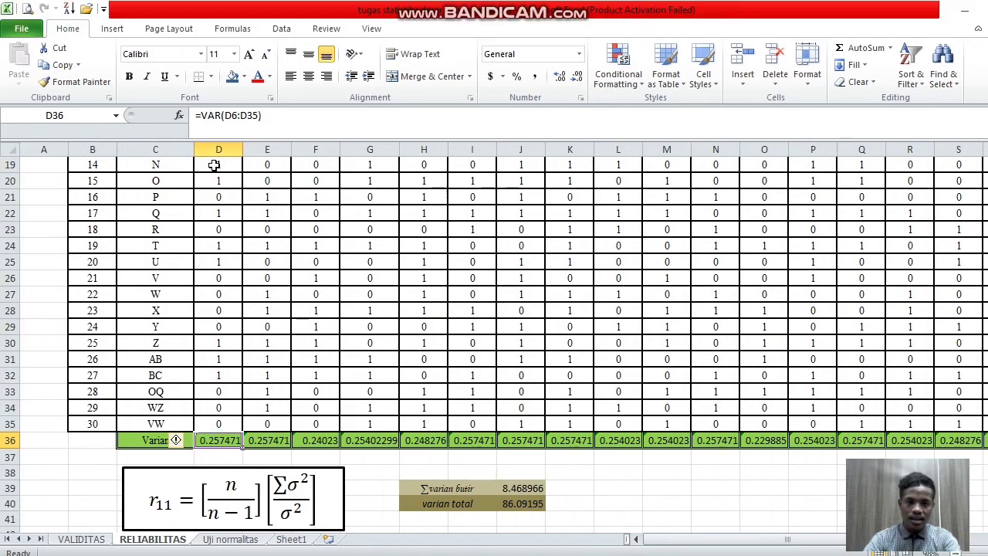
scroll(204, 448, up, 4)
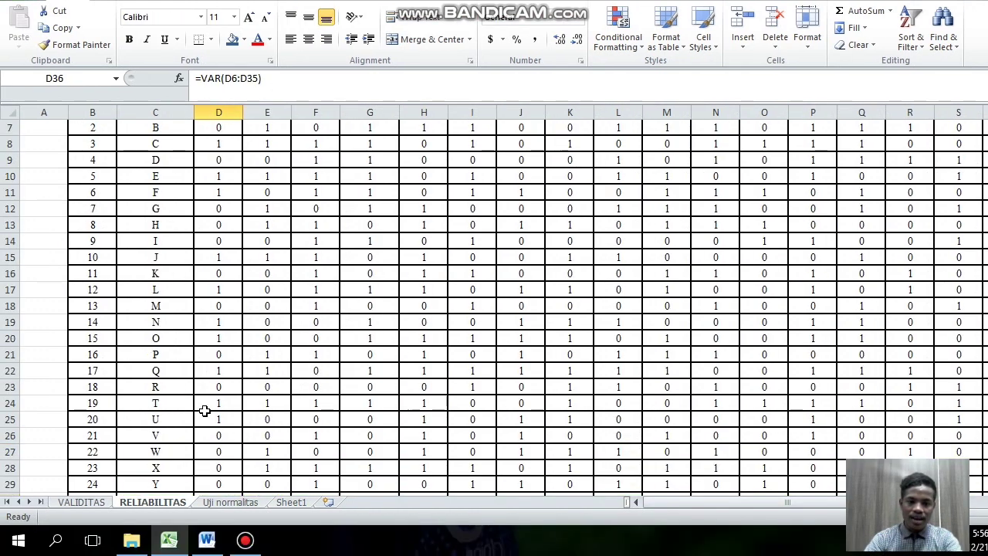
scroll(204, 411, up, 2)
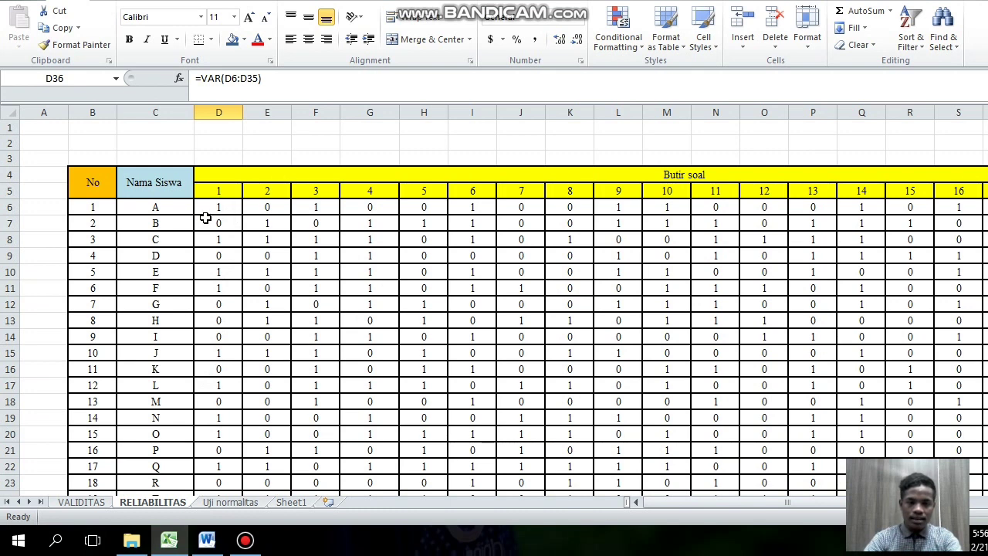
drag(205, 207, 231, 468)
scroll(293, 487, down, 1)
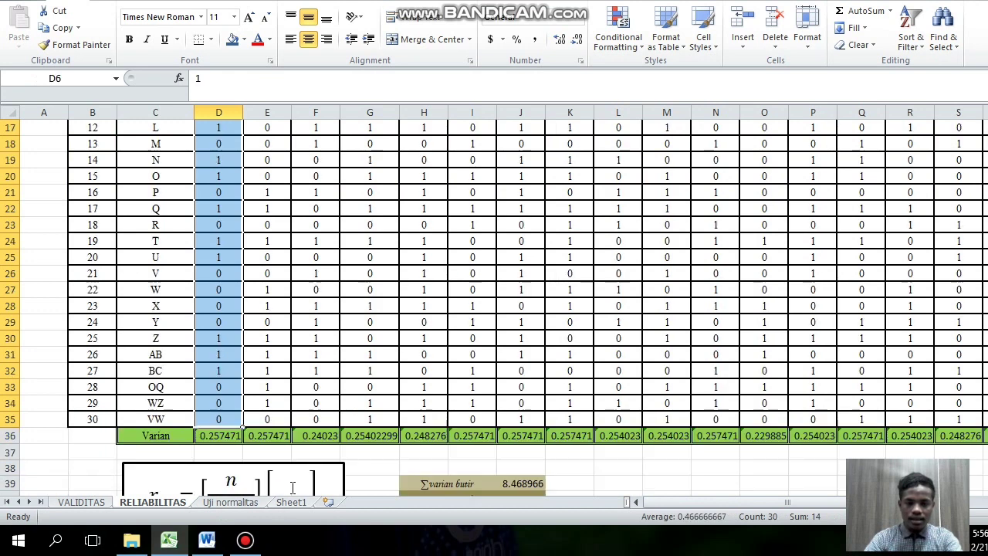
scroll(292, 488, down, 1)
click(349, 406)
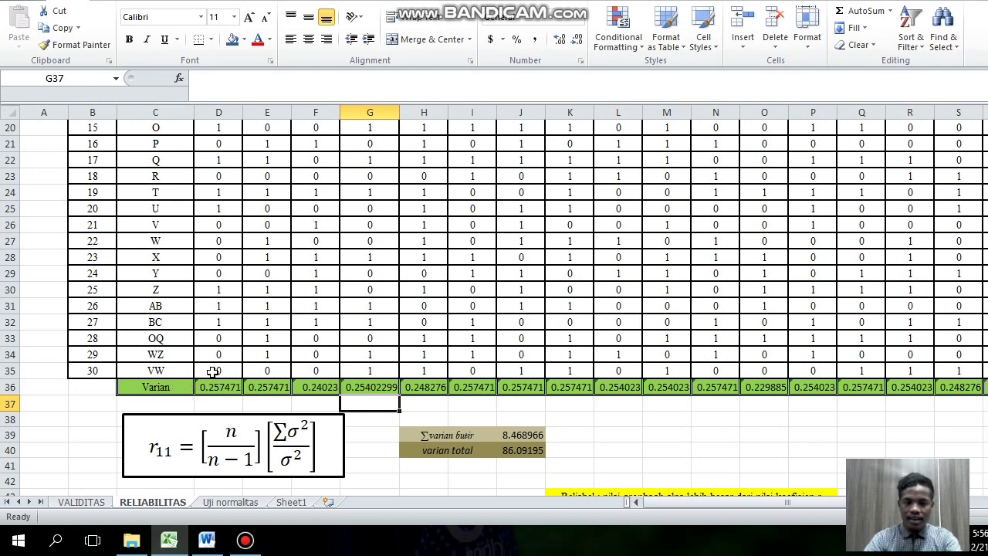
Review the Varian row across the remaining items through column X, along with the Y and Nilai columns above it
mouse_move(260, 374)
mouse_down()
mouse_move(657, 372)
mouse_move(438, 378)
mouse_move(260, 368)
mouse_move(247, 382)
mouse_up()
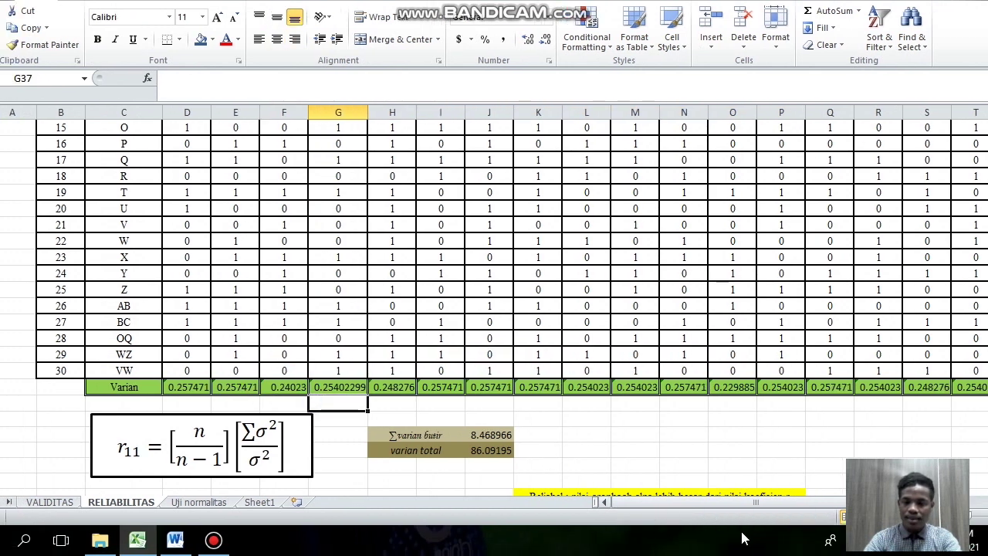
drag(652, 502, 779, 503)
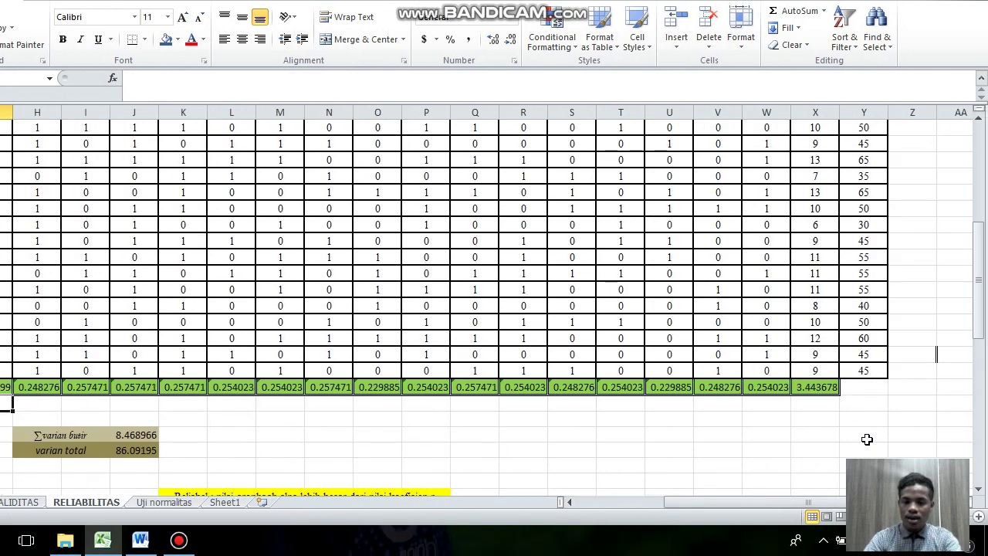
scroll(842, 324, up, 8)
scroll(767, 239, down, 6)
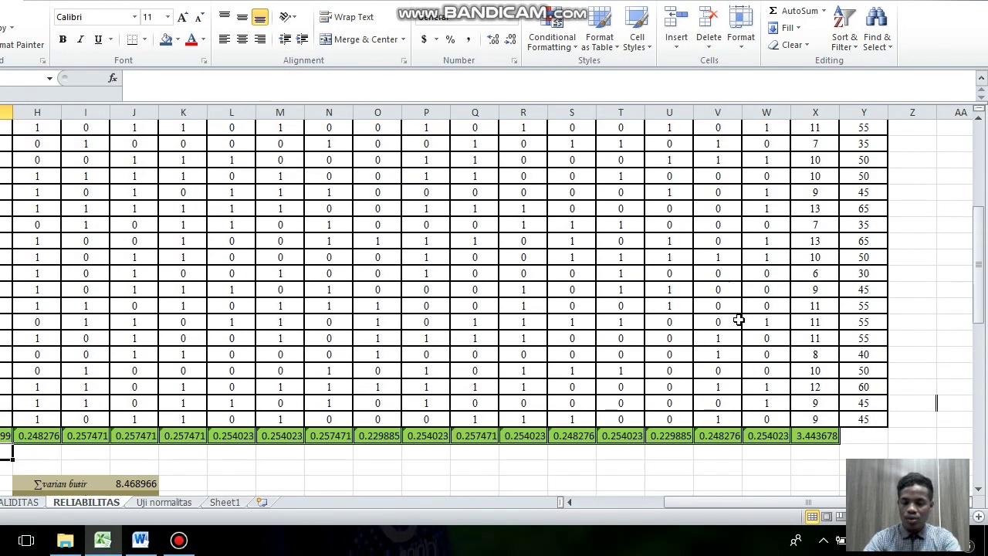
Examine the ∑varian butir formula =SUM(D36:X36) in J39 beside the r11 formula
drag(674, 501, 595, 510)
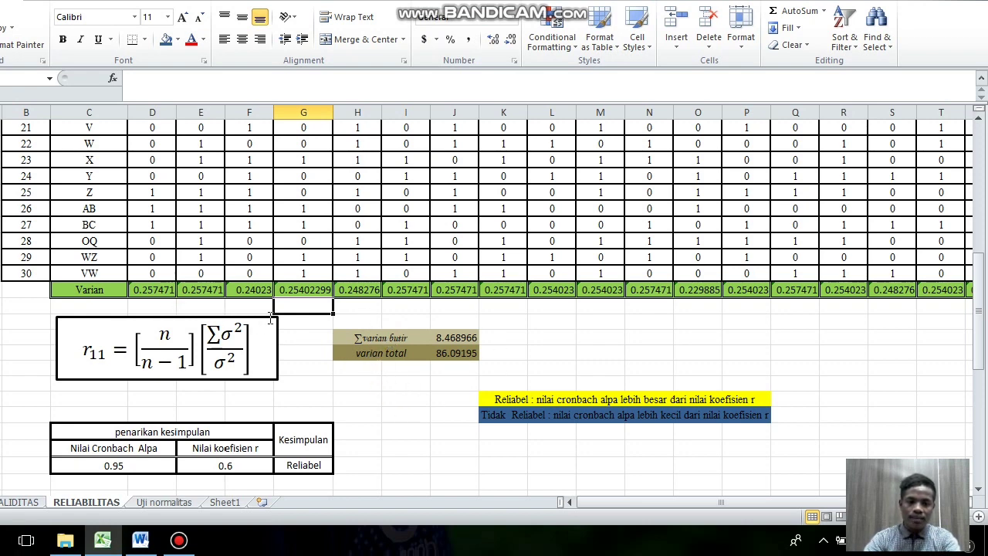
click(466, 337)
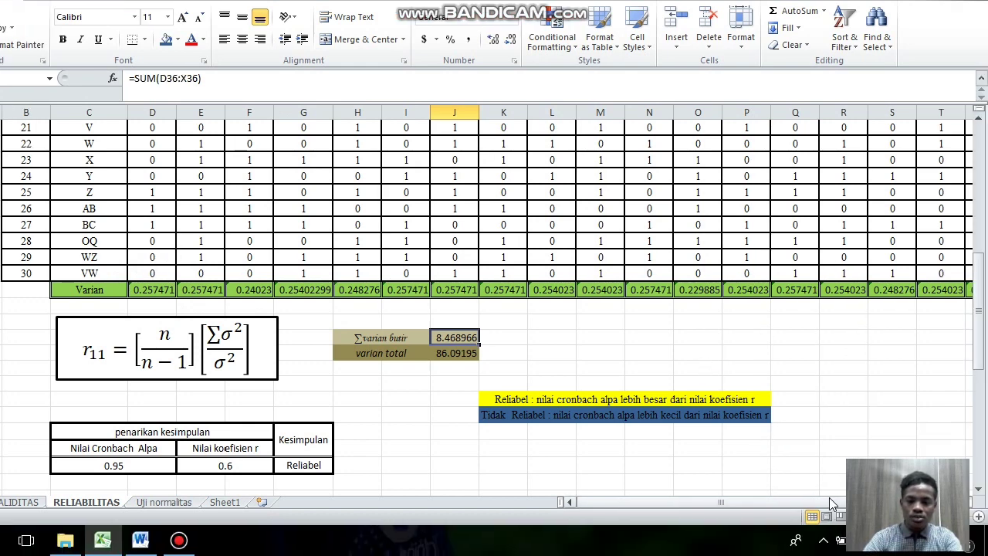
Trace the item variances in the Varian row from D36 to W36 and examine the ∑varian butir formula =SUM(D36:X36) in J39
drag(787, 539, 875, 539)
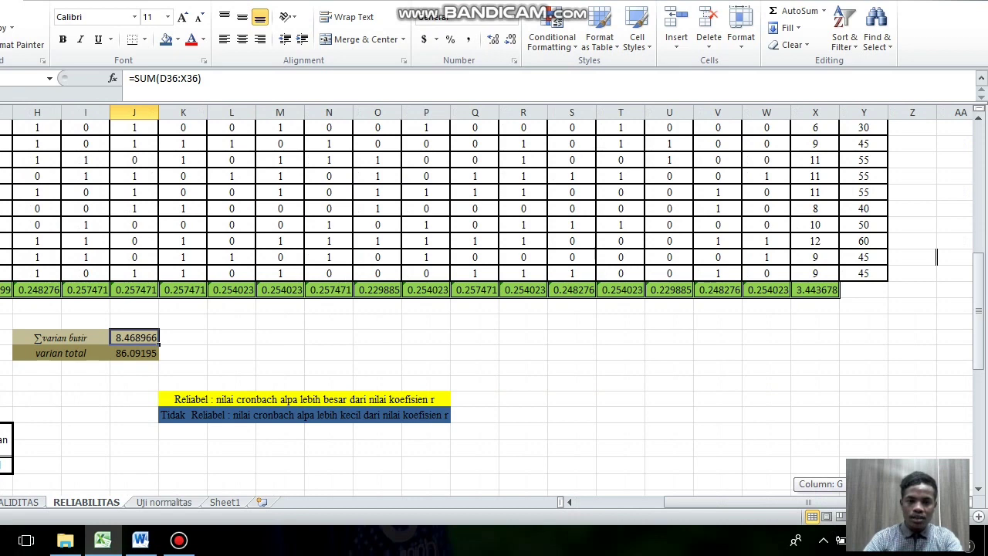
drag(808, 502, 721, 502)
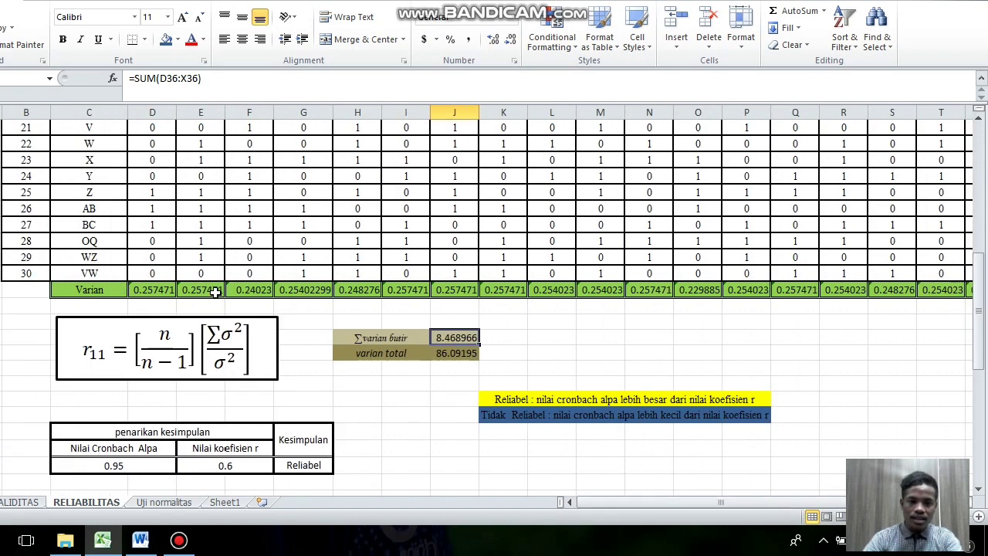
drag(145, 289, 300, 279)
drag(366, 280, 758, 292)
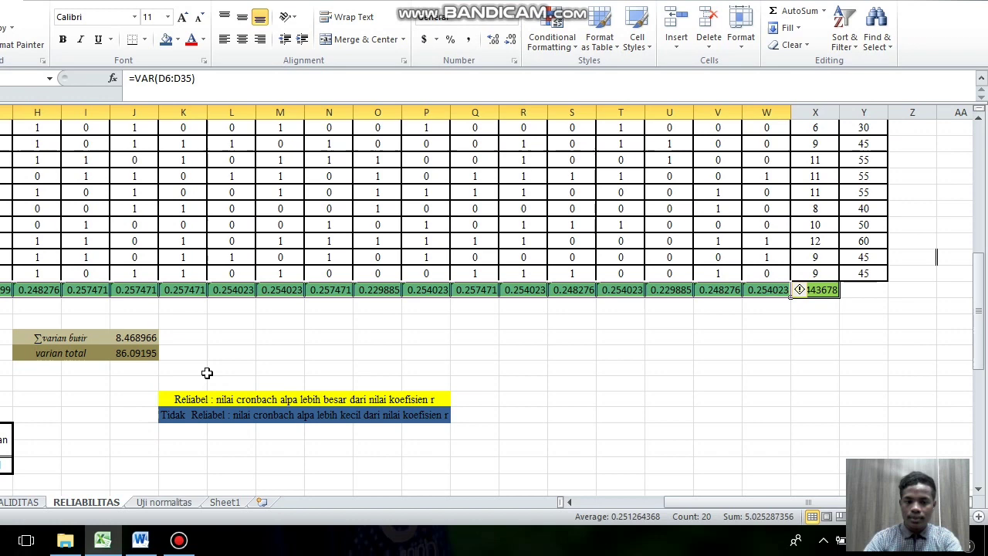
scroll(207, 373, down, 1)
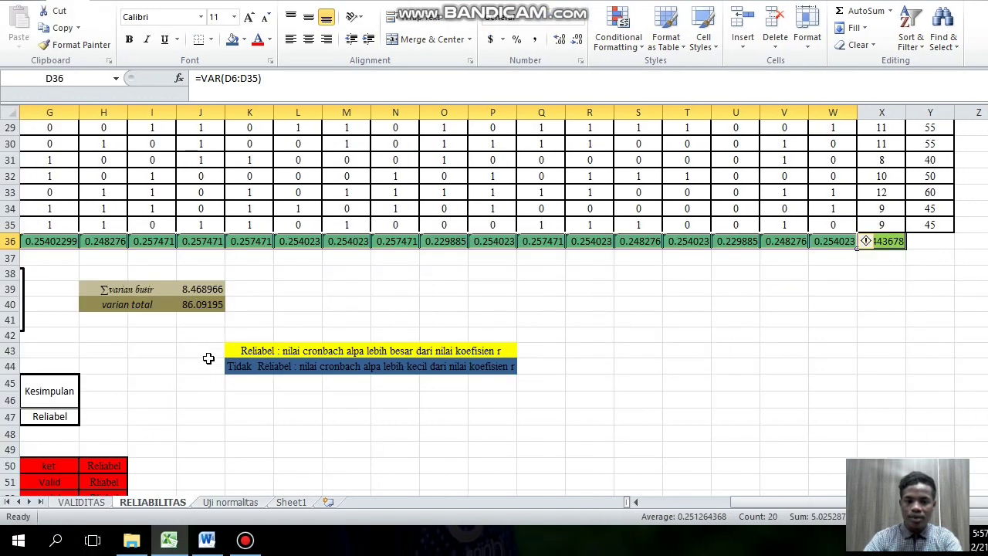
click(194, 292)
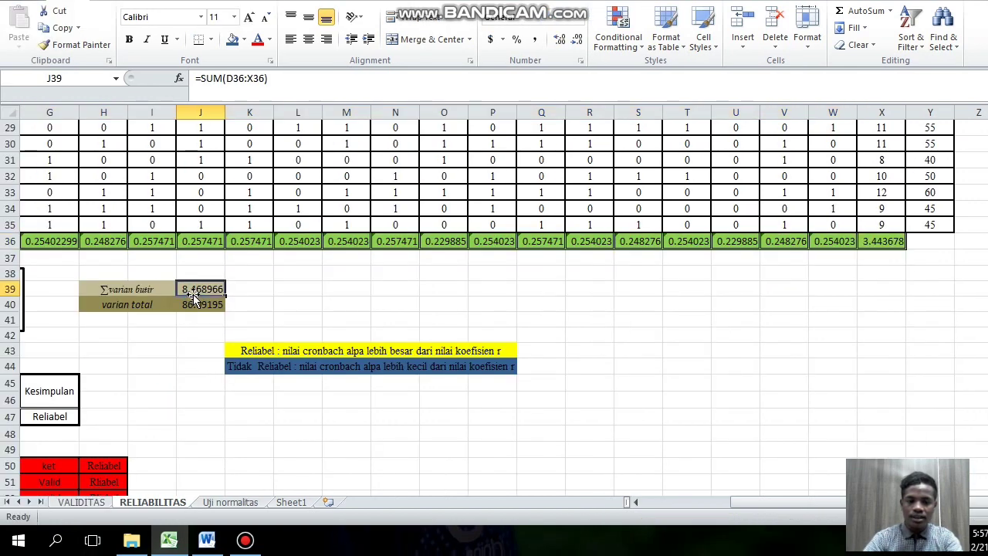
scroll(193, 300, down, 1)
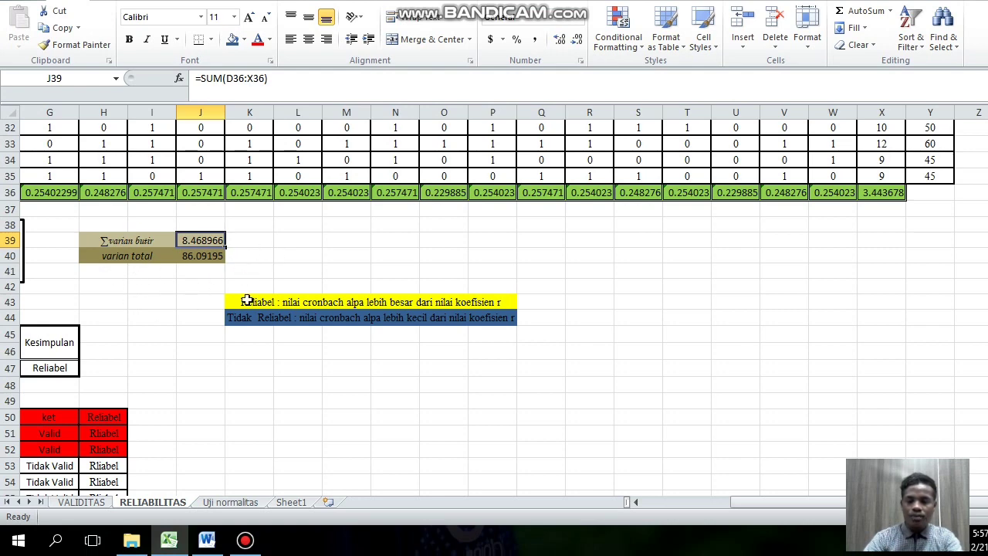
Examine the varian total formula =VAR(Y6:Y35) in J40 and trace the Nilai scores it covers in column Y
scroll(911, 415, up, 10)
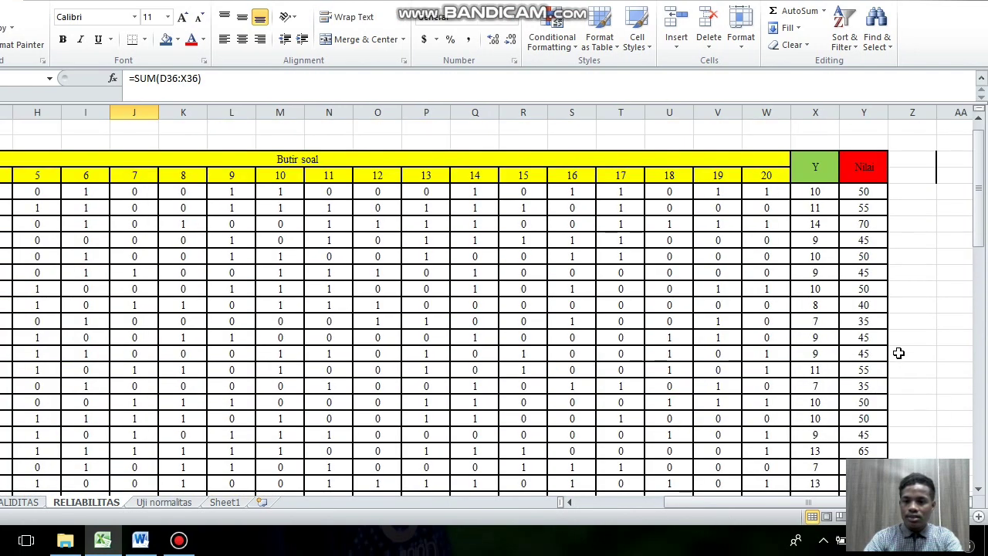
scroll(898, 353, up, 1)
scroll(862, 386, down, 6)
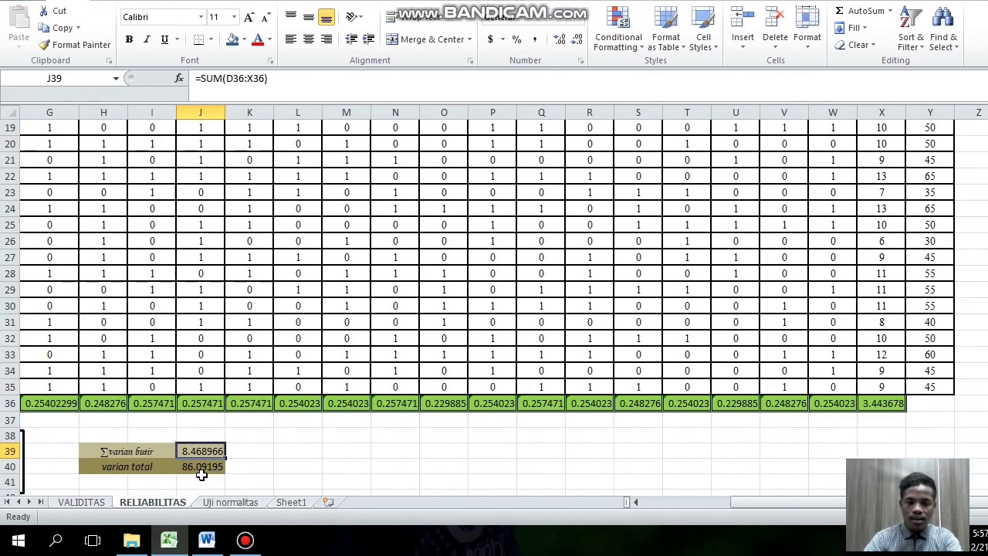
click(200, 468)
scroll(888, 417, up, 6)
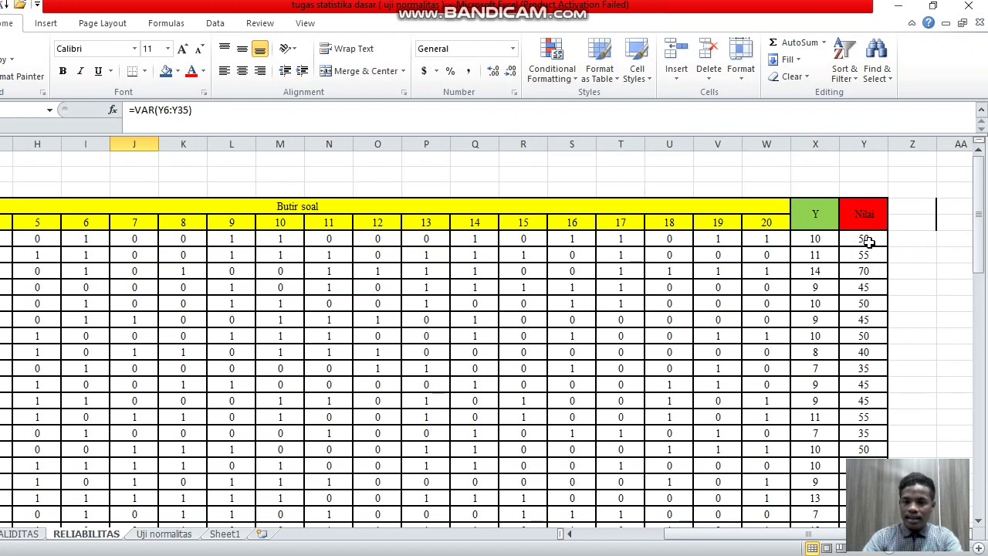
drag(862, 243, 857, 452)
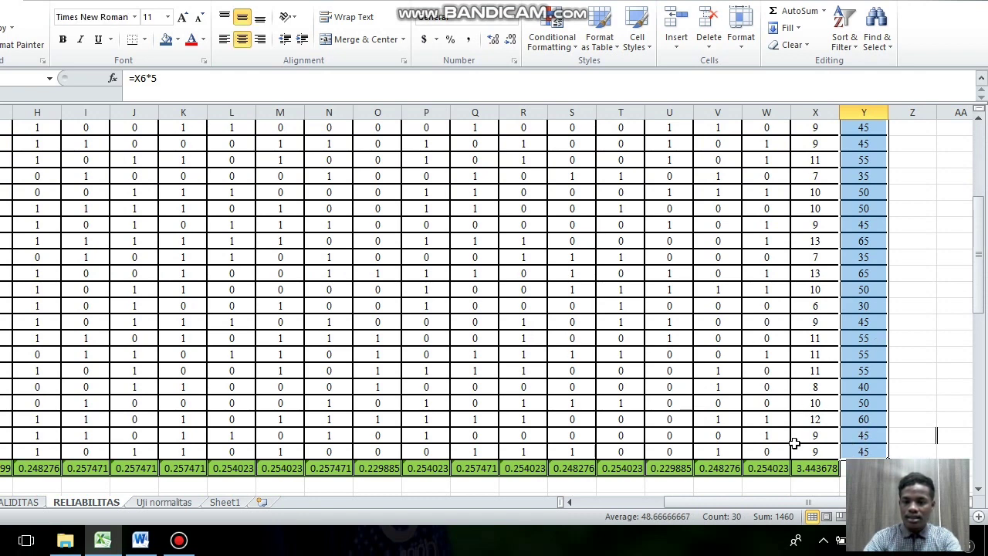
scroll(803, 456, down, 1)
scroll(254, 494, down, 1)
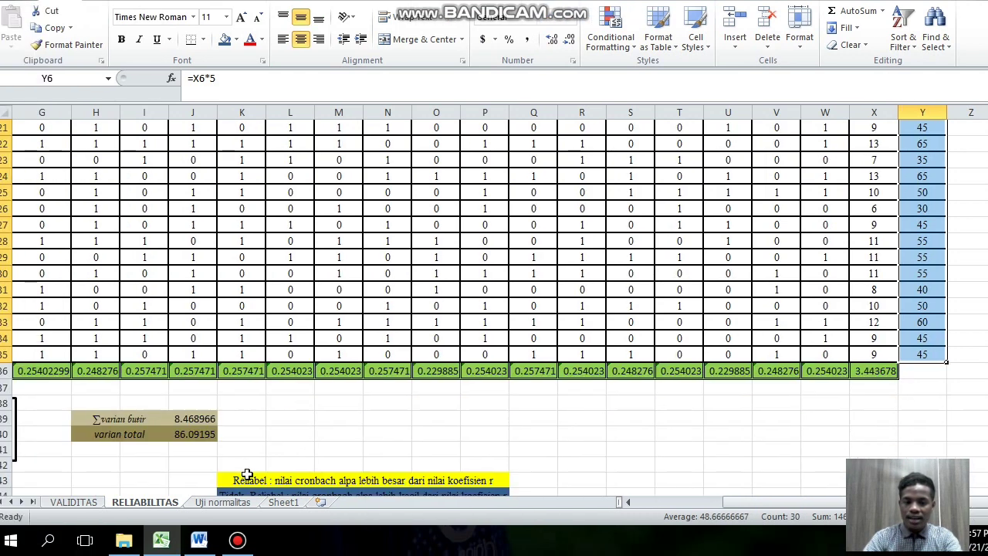
scroll(247, 475, down, 1)
click(205, 386)
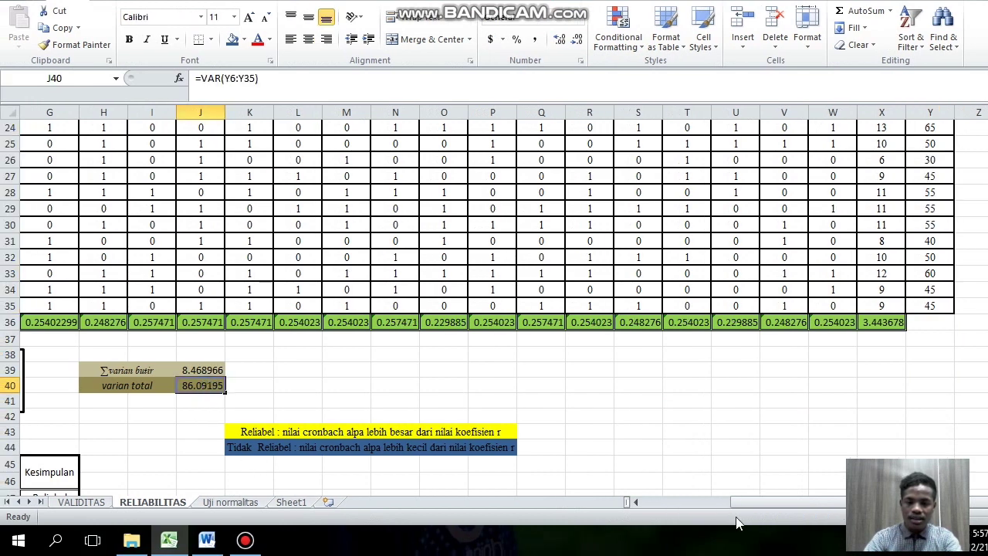
Examine the Nilai Cronbach Alpa formula =(20/19)*(1-J39/J40) in C47 against the r11 formula and the two variances
drag(786, 502, 728, 502)
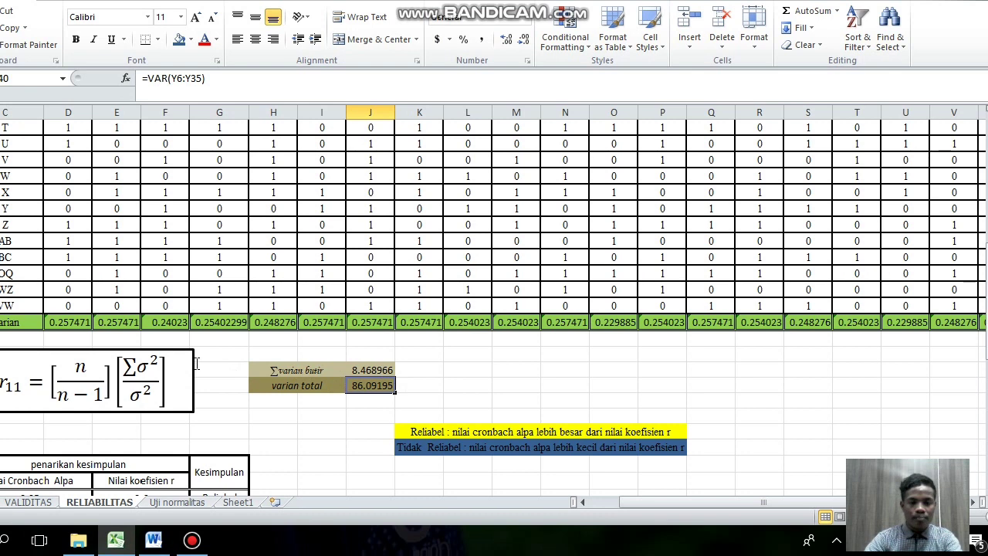
scroll(243, 469, down, 1)
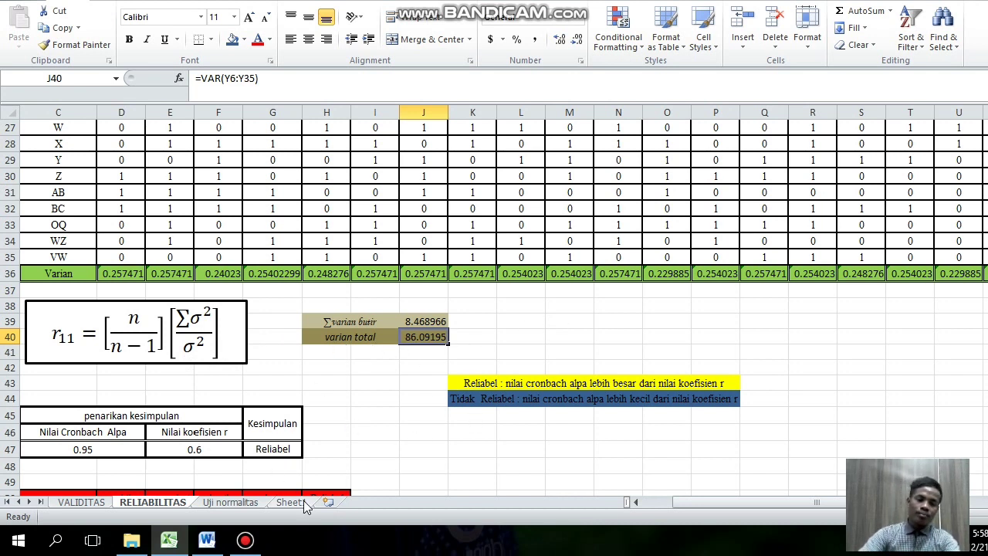
click(135, 449)
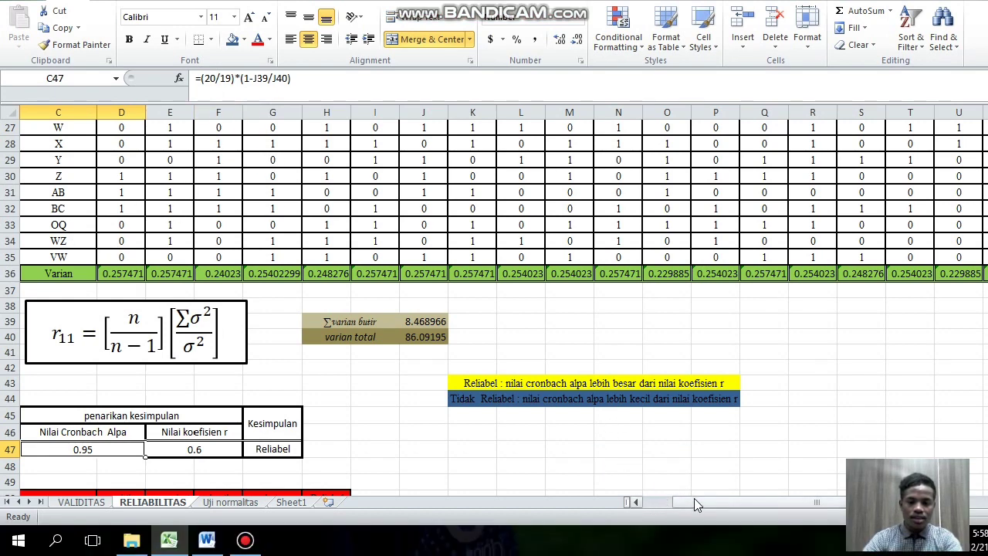
drag(694, 536, 680, 539)
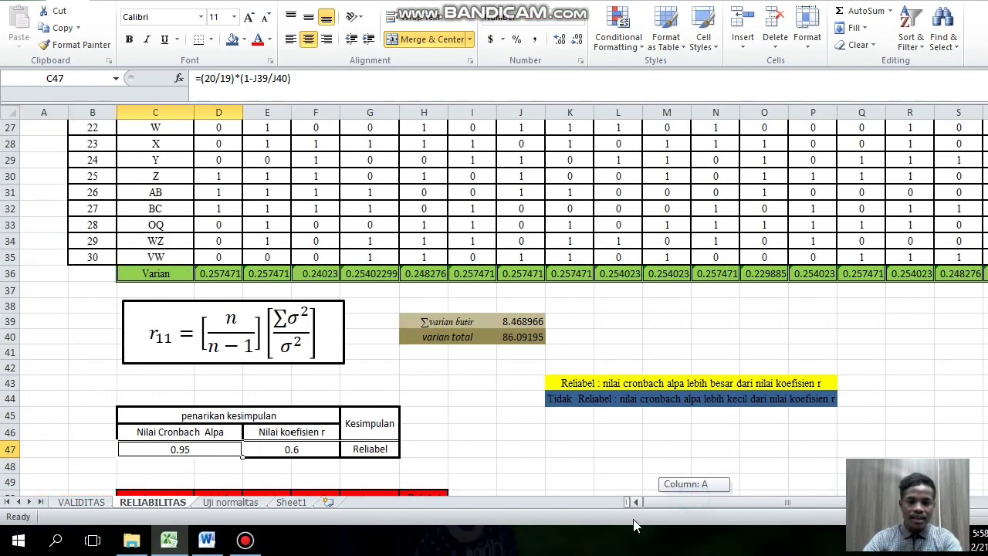
scroll(284, 264, down, 1)
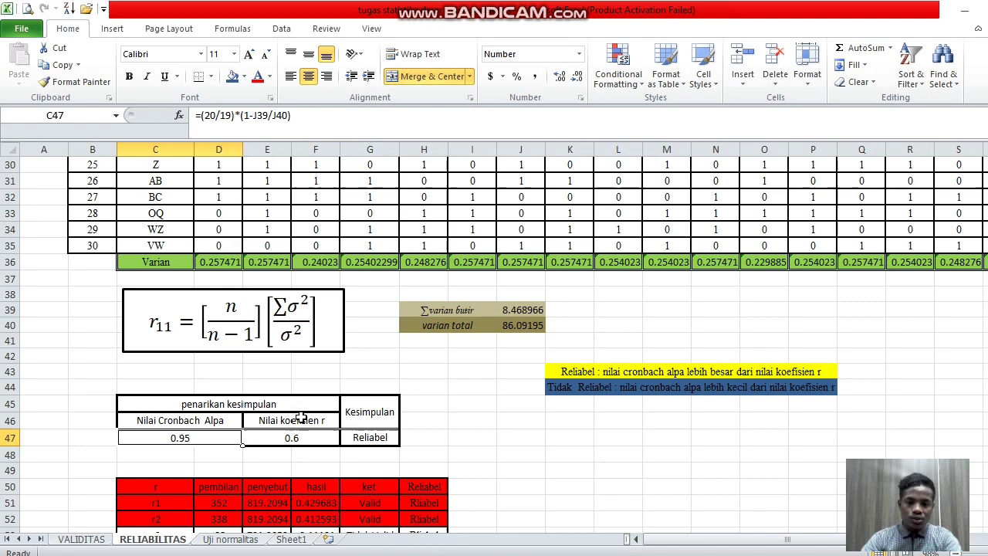
Compare the Nilai Cronbach Alpa in C47 with the Nilai koefisien r in E47 using the Reliabel criteria, and review the item results table below
scroll(432, 426, down, 1)
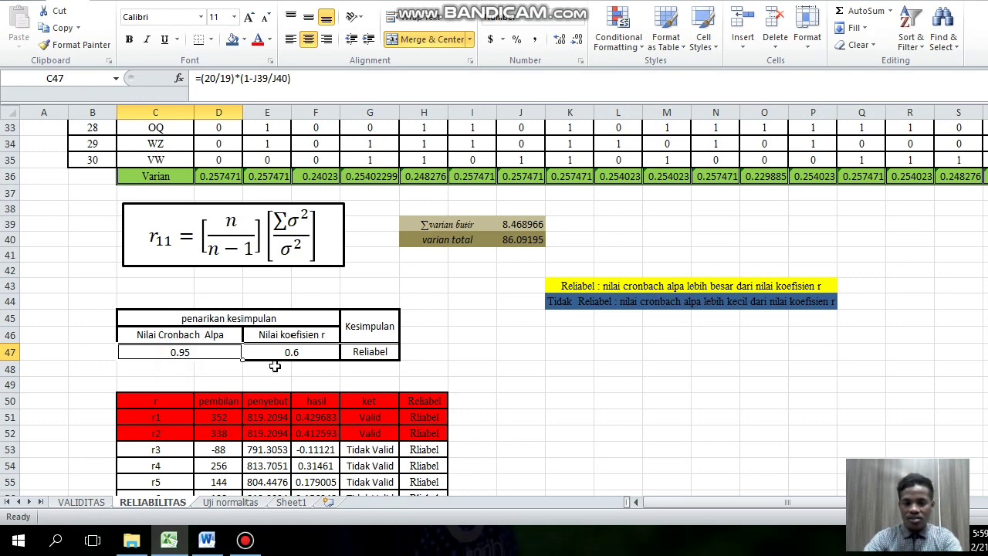
click(298, 354)
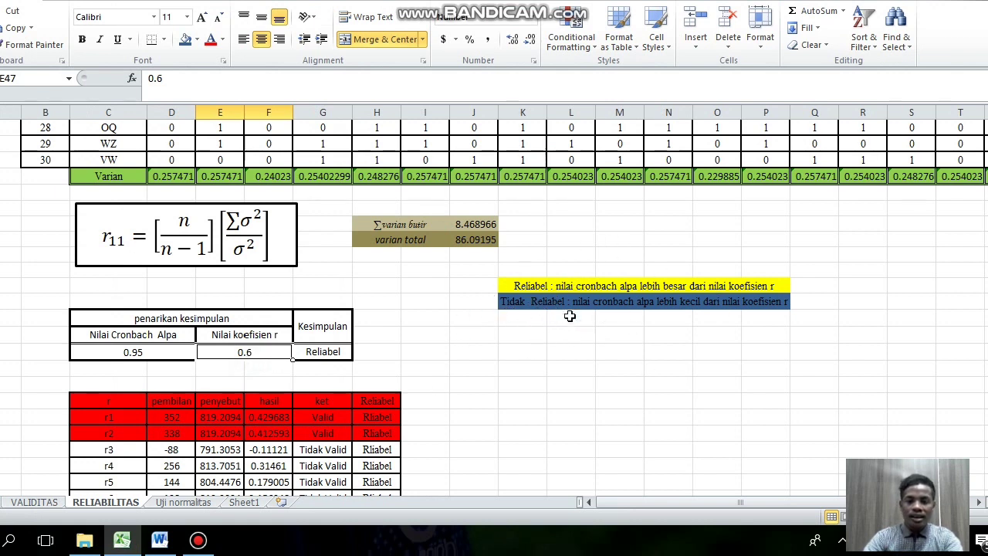
click(170, 354)
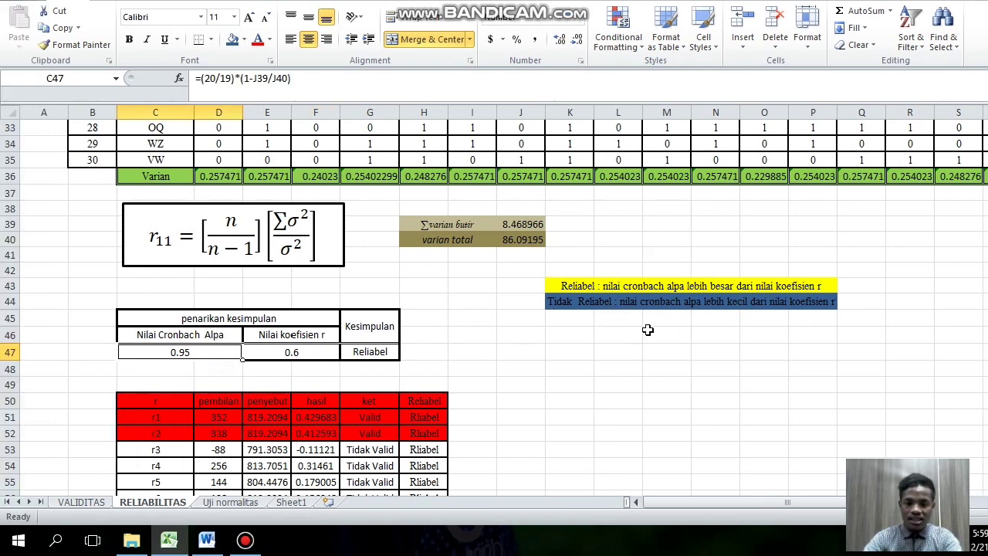
click(256, 352)
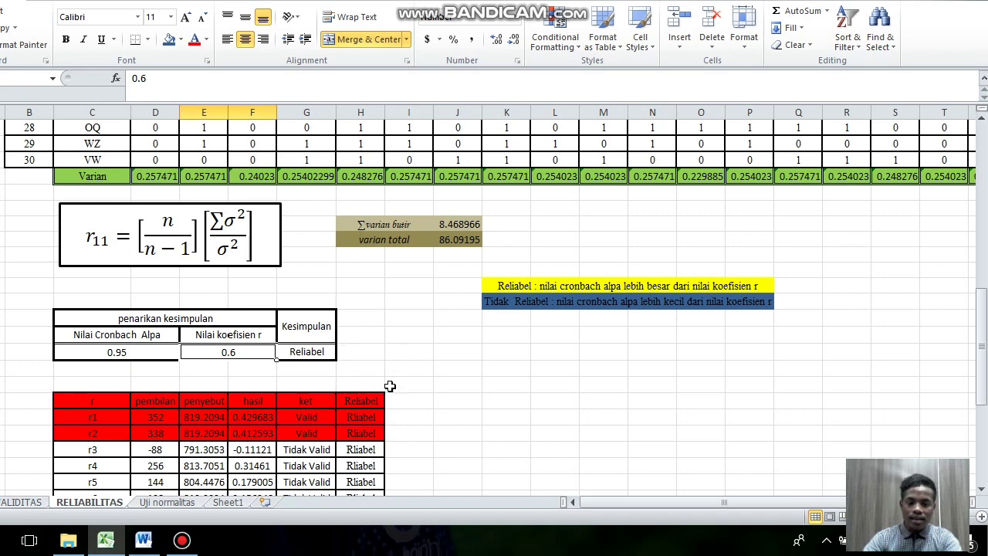
scroll(388, 386, down, 1)
scroll(232, 370, down, 3)
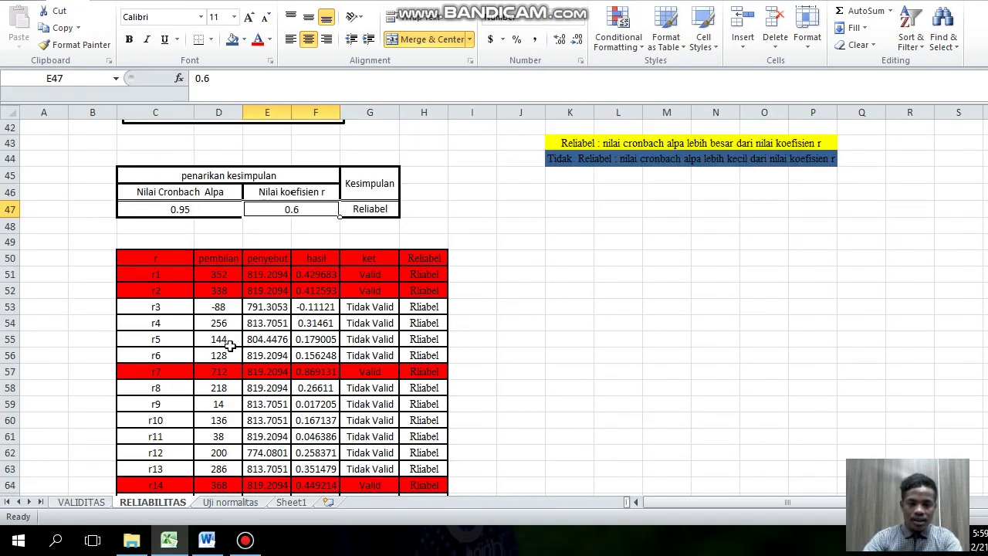